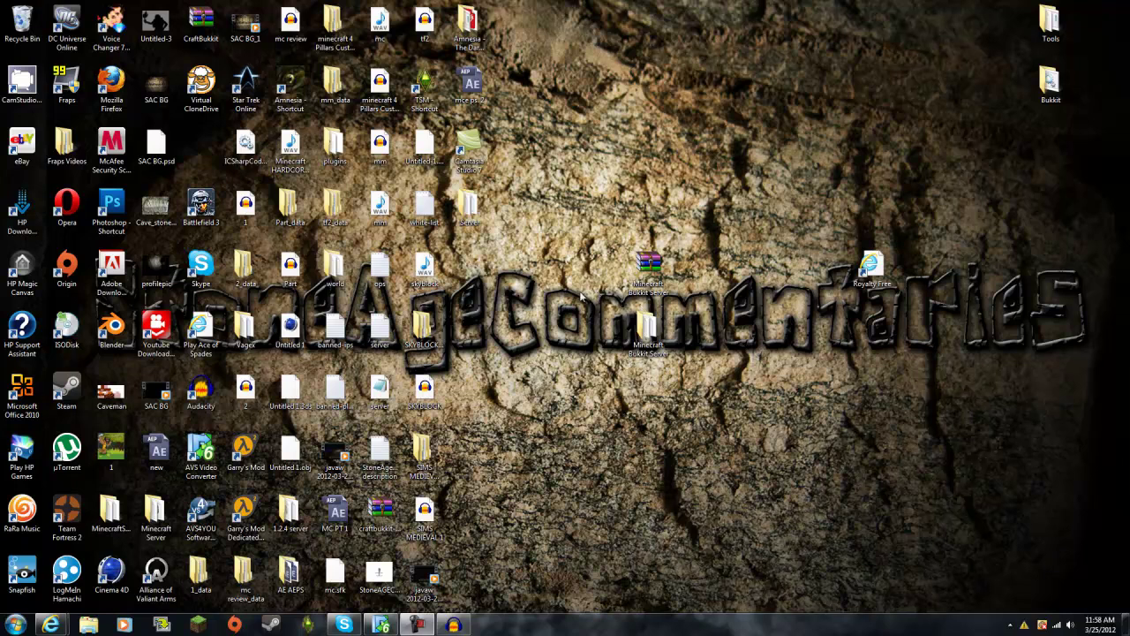
# Step: Load the shortened adf.ly download link in the browser
pyautogui.moveTo(51, 624)
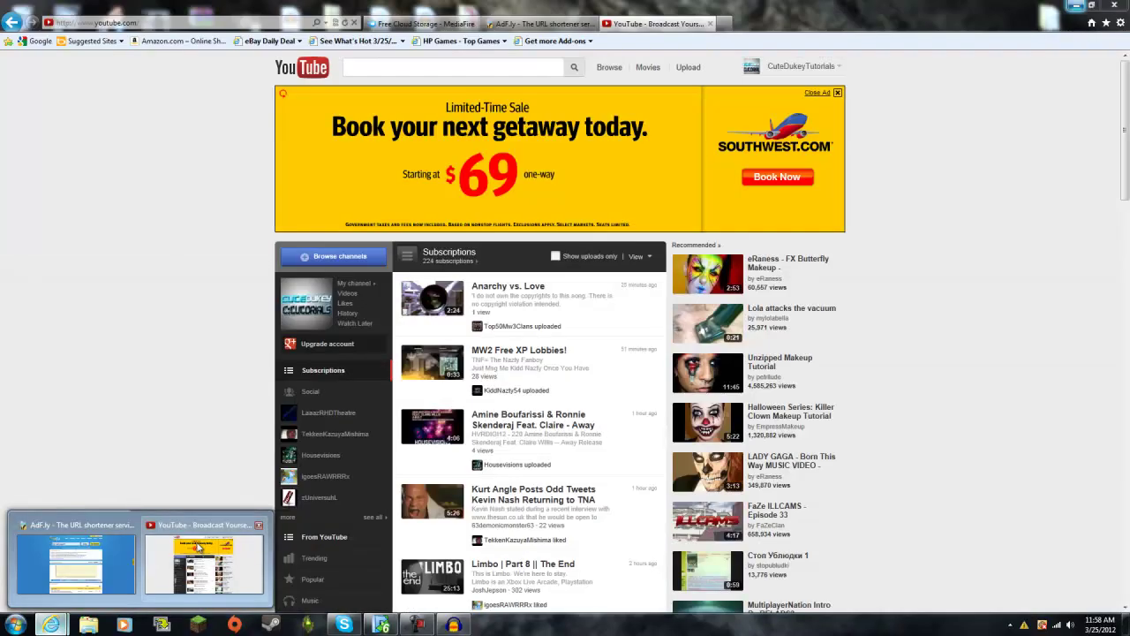
pyautogui.click(204, 564)
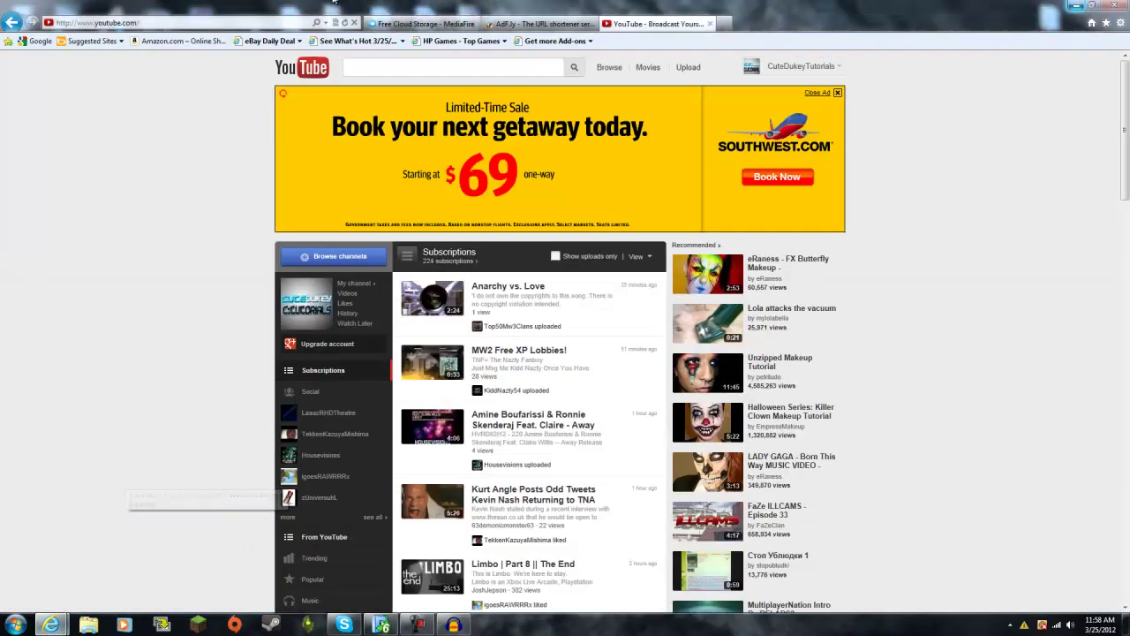
pyautogui.click(213, 24)
pyautogui.write('http://adf.ly/6dsVP')
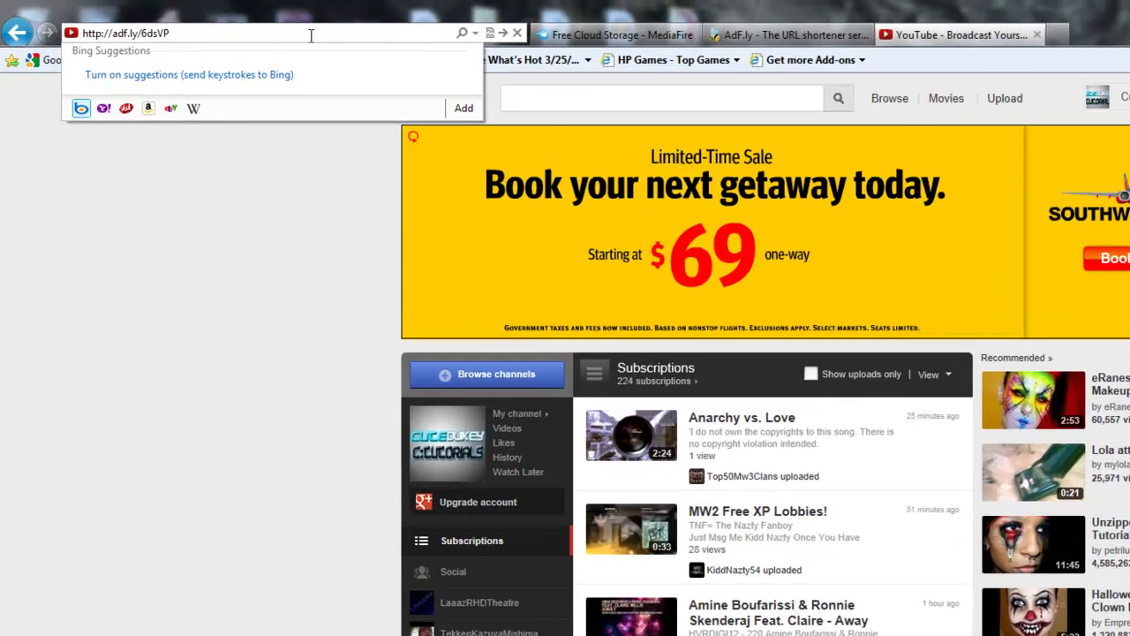
pyautogui.press('Return')
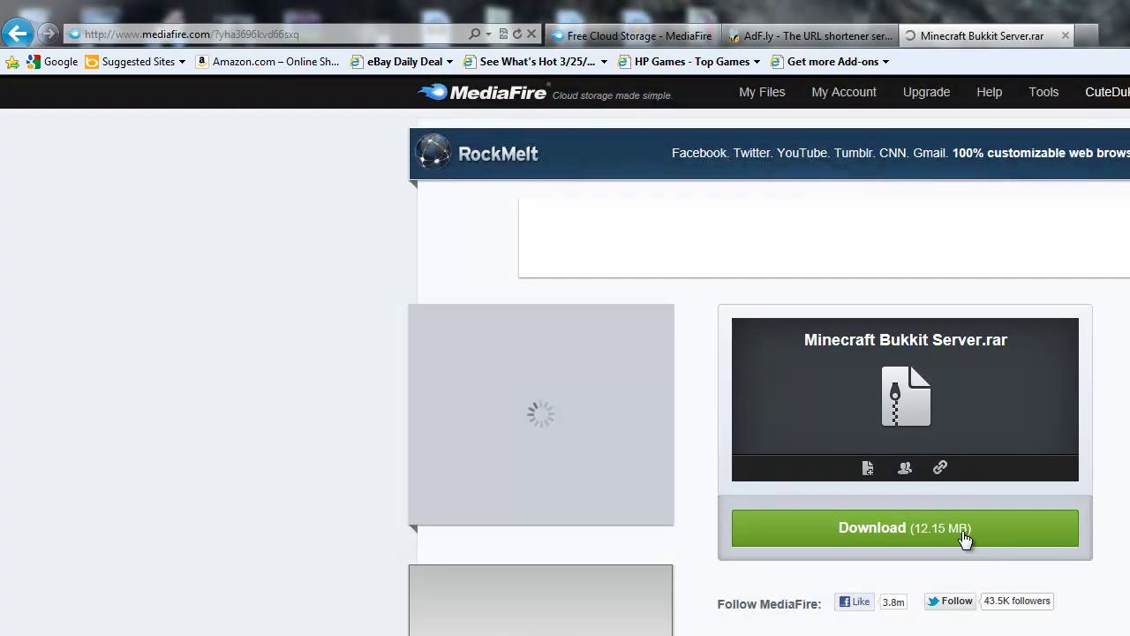
# Step: Download Minecraft Bukkit Server.rar from MediaFire, then close the browser and all its tabs
pyautogui.click(962, 534)
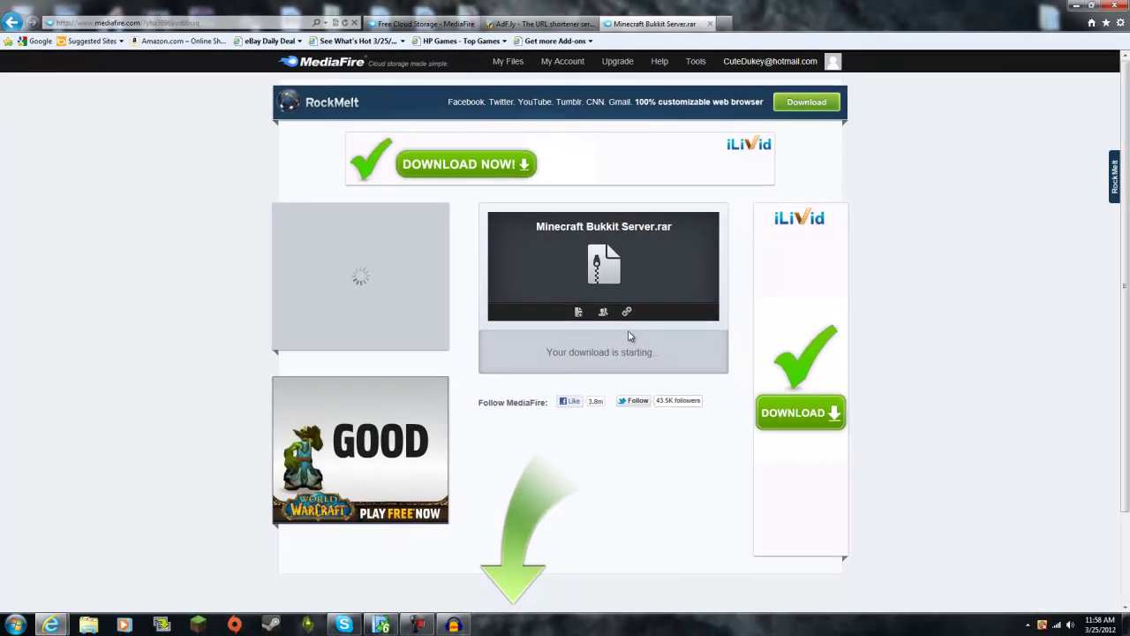
pyautogui.scroll(-2, 874, 524)
pyautogui.scroll(2, 874, 523)
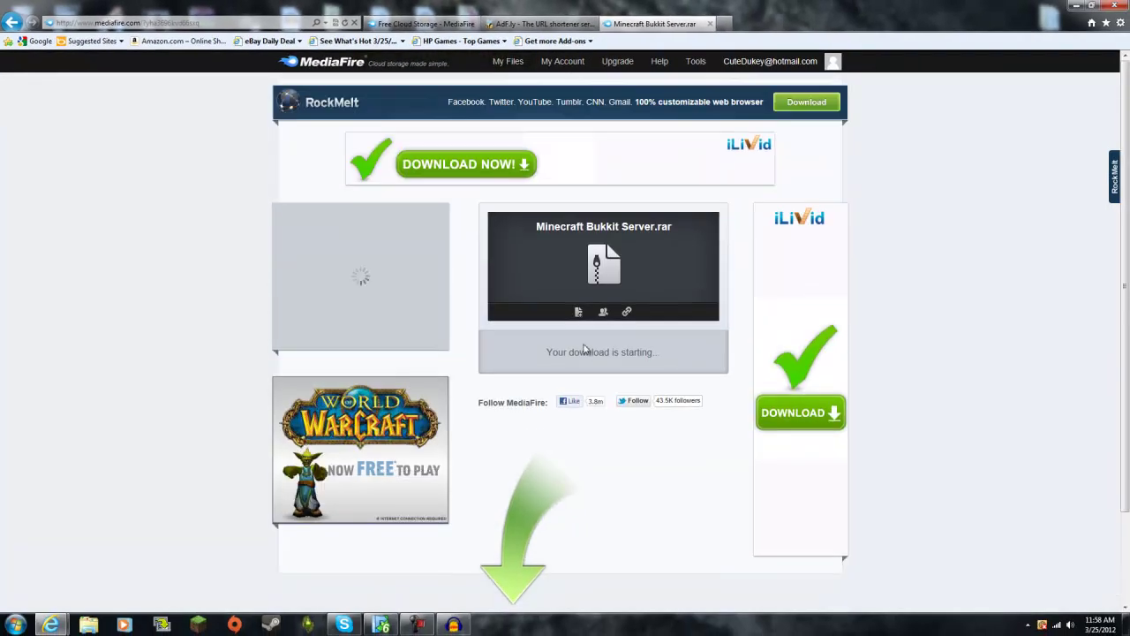
pyautogui.click(1117, 7)
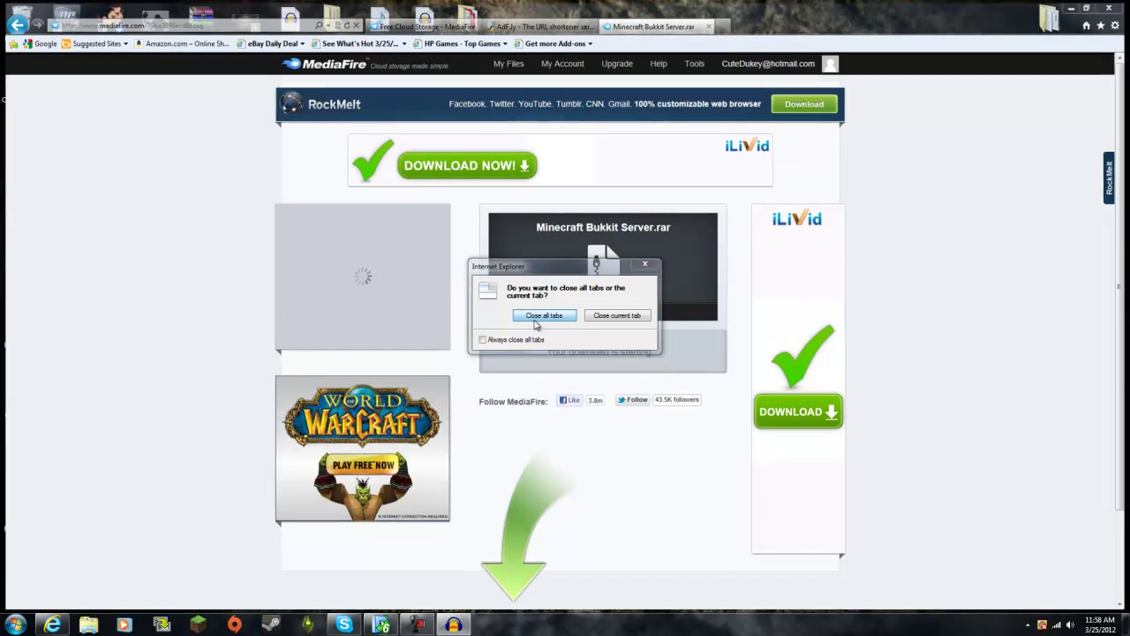
pyautogui.click(552, 317)
pyautogui.click(654, 268)
# Step: Extract Minecraft Bukkit Server.rar here and run the Server batch file in the new folder
pyautogui.rightClick(654, 265)
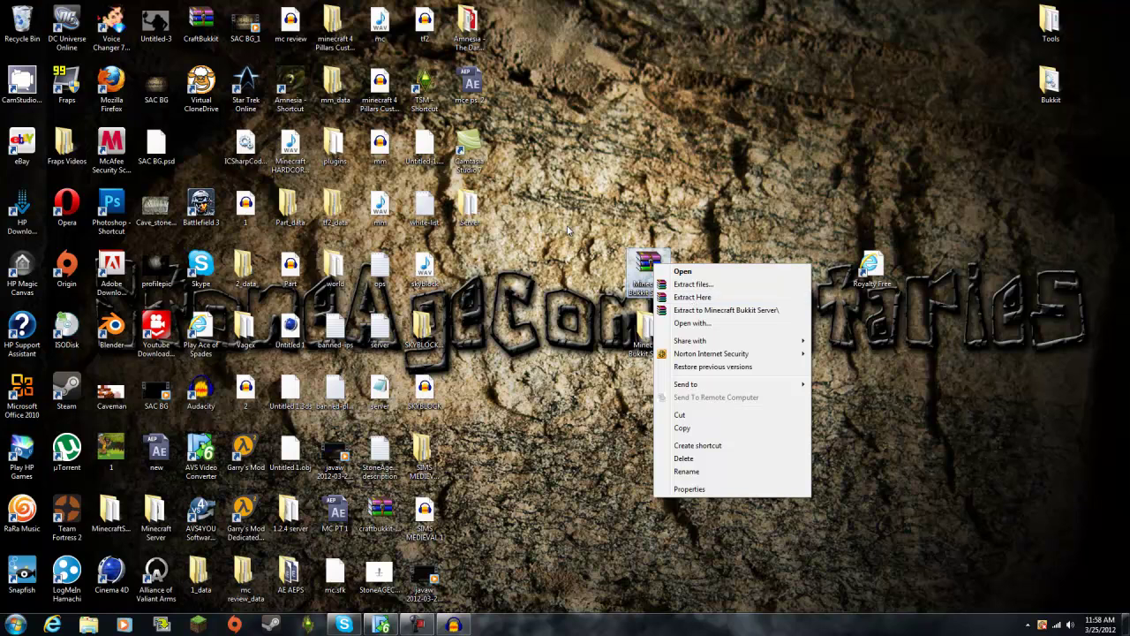
pyautogui.click(692, 297)
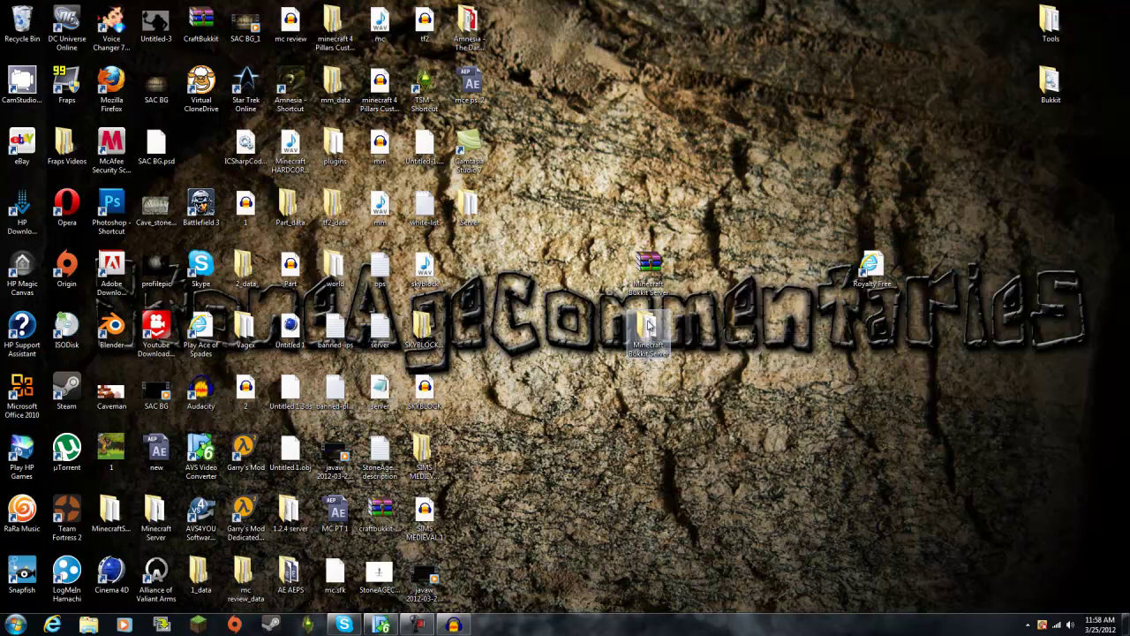
pyautogui.doubleClick(647, 327)
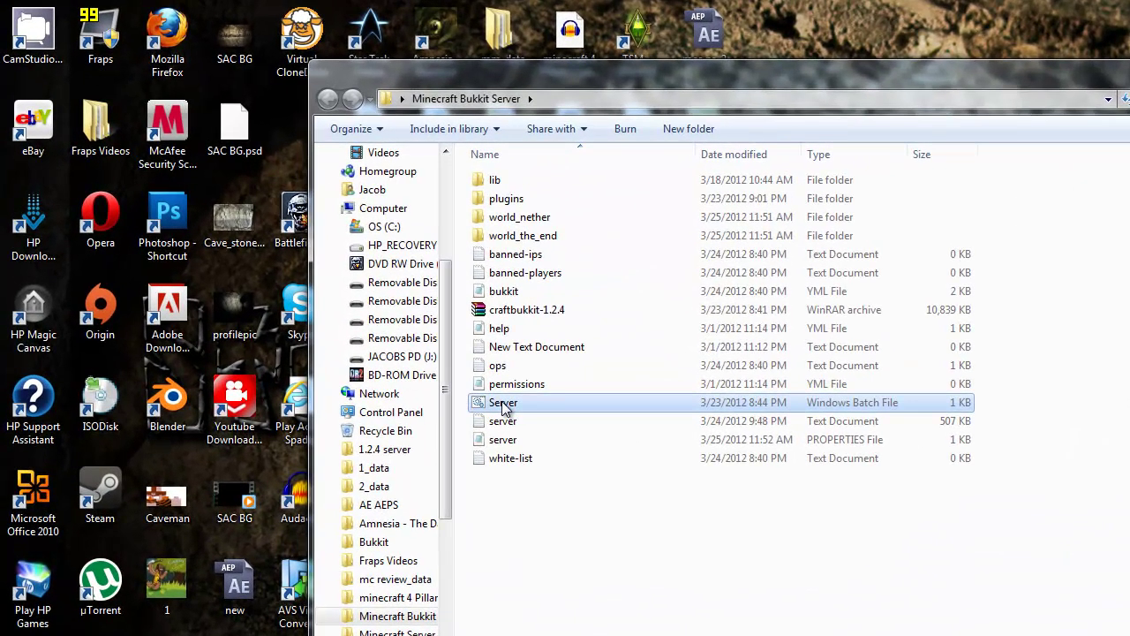
pyautogui.doubleClick(421, 367)
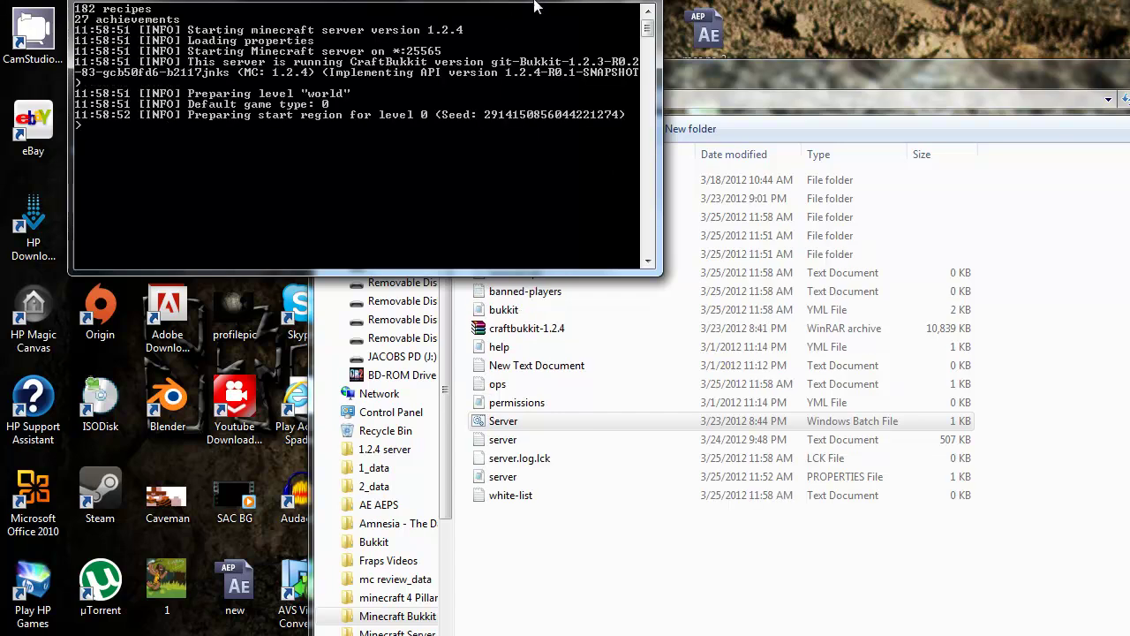
# Step: Let the server generate world, world_nether and world_the_end, then stop it and close the console
pyautogui.moveTo(527, 3); pyautogui.dragTo(960, 20)
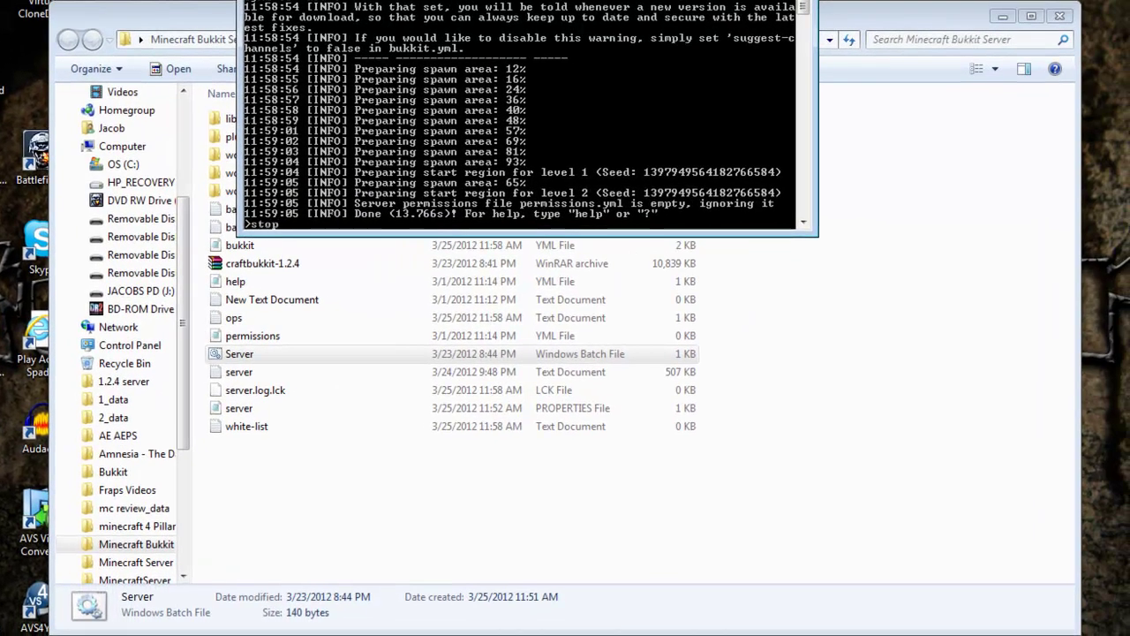
pyautogui.press('Return')
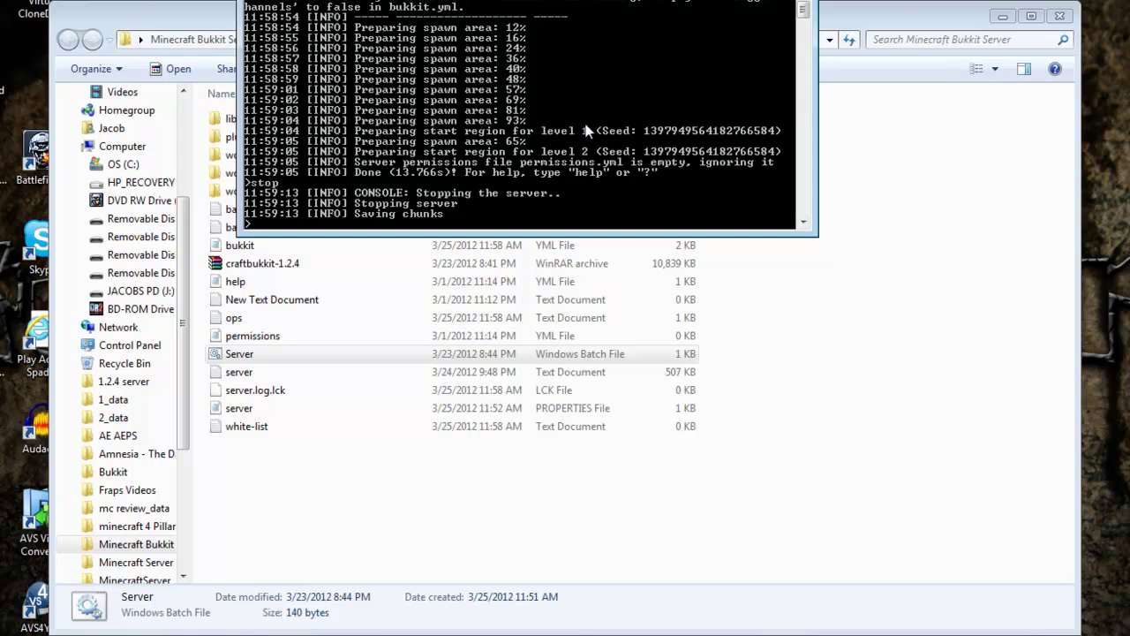
pyautogui.press('space')
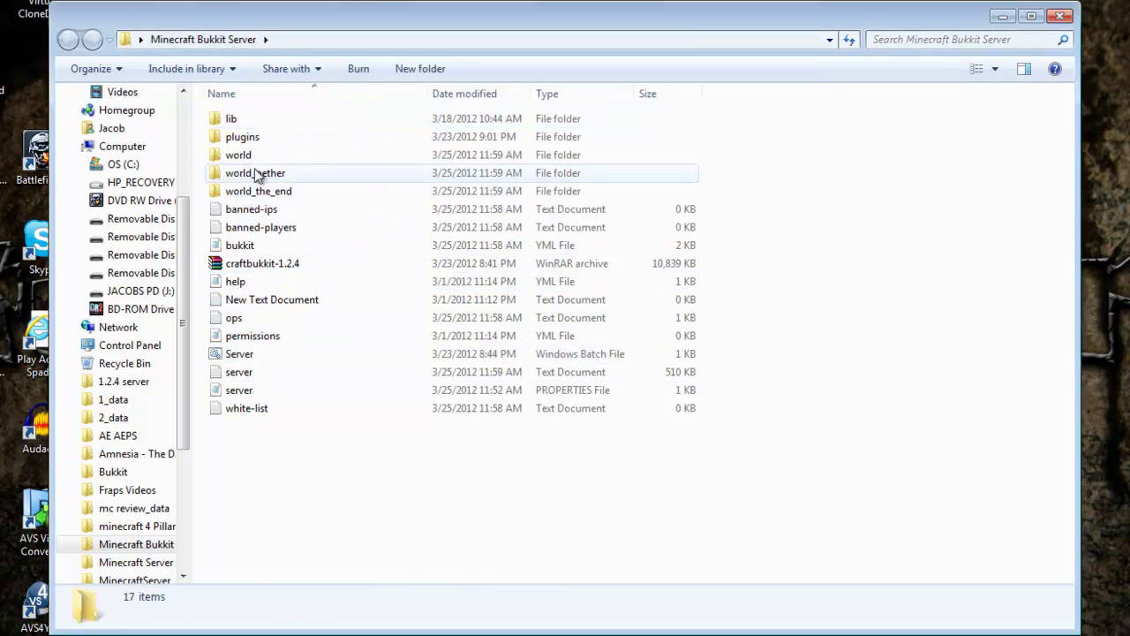
# Step: Open server.properties in Notepad, arrange its window, then bring up the web browser
pyautogui.doubleClick(254, 387)
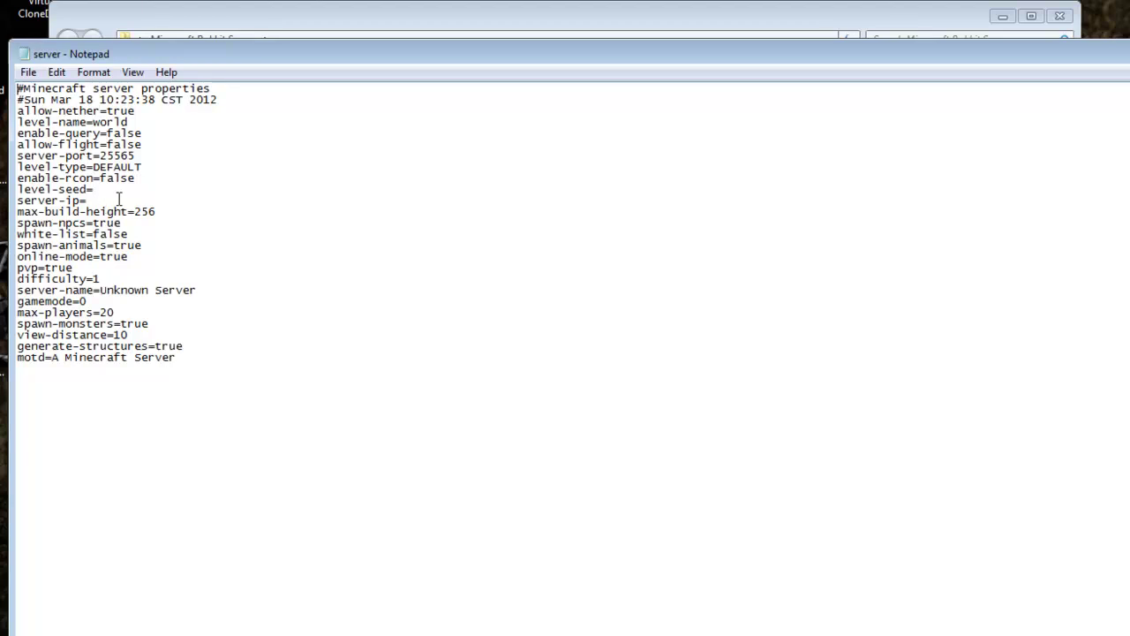
pyautogui.moveTo(336, 57); pyautogui.dragTo(751, 48)
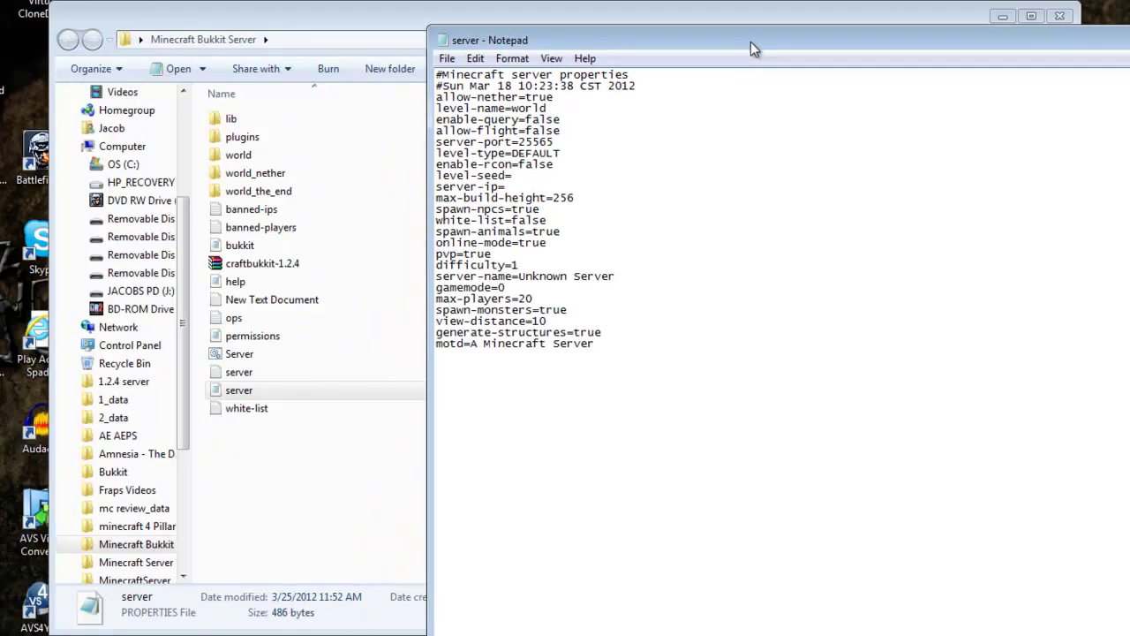
pyautogui.click(240, 391)
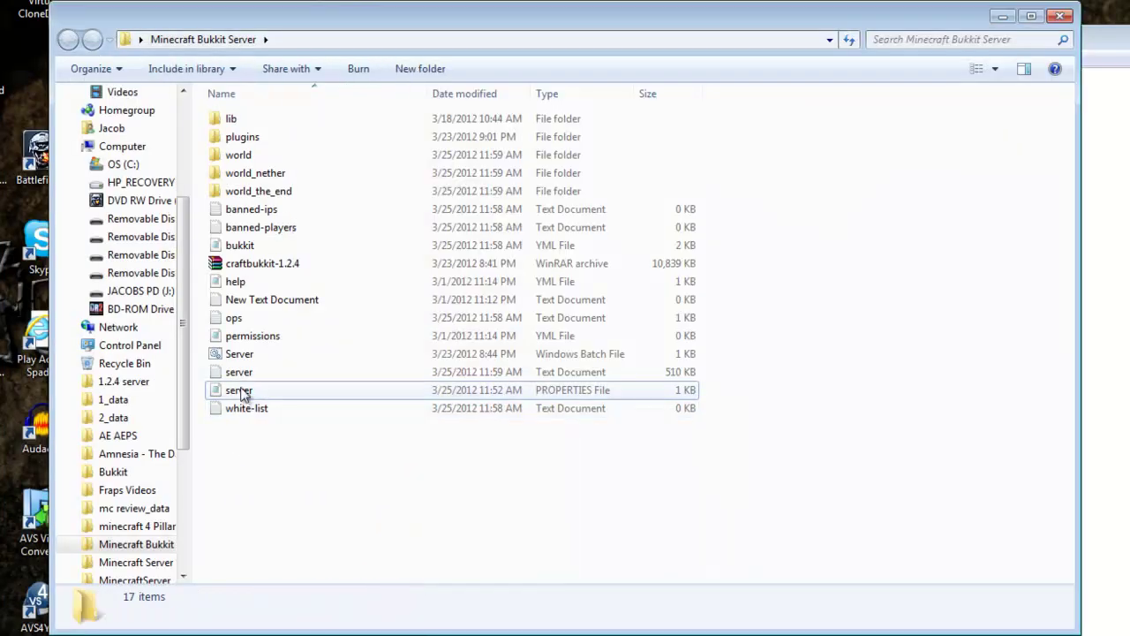
pyautogui.rightClick(244, 393)
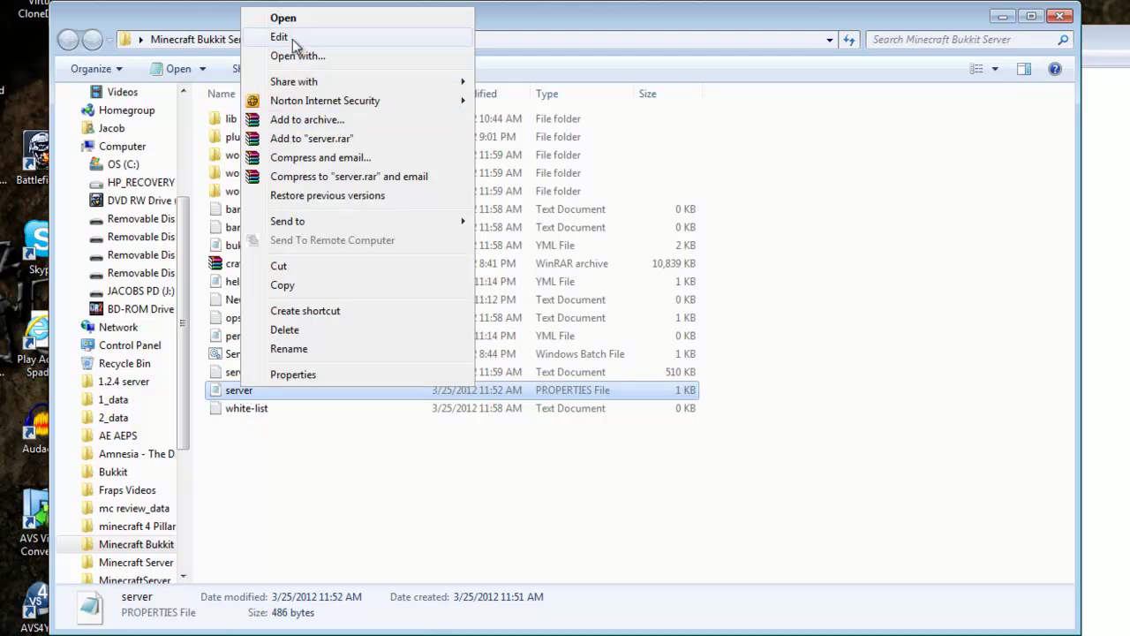
pyautogui.click(280, 427)
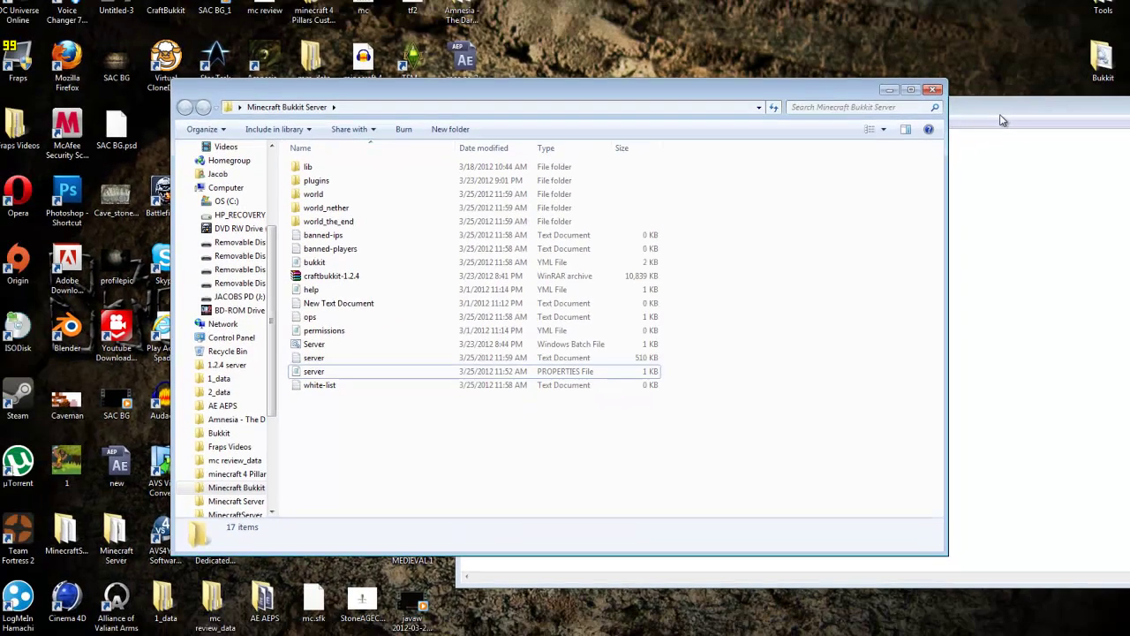
pyautogui.click(960, 137)
pyautogui.doubleClick(960, 136)
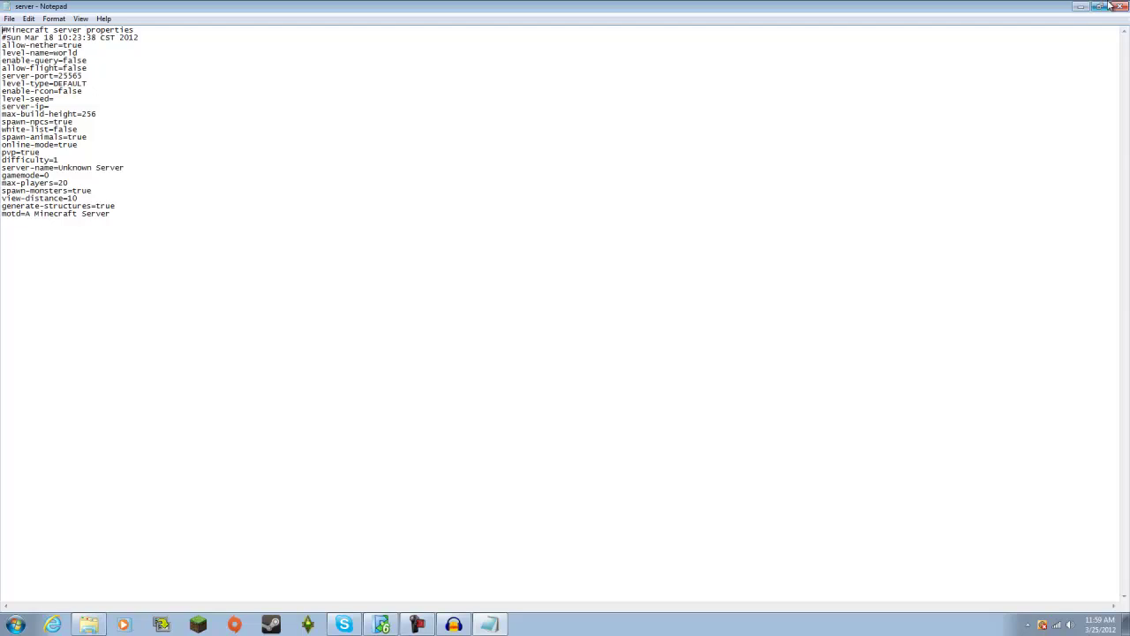
pyautogui.click(1100, 7)
pyautogui.moveTo(587, 125); pyautogui.dragTo(407, 66)
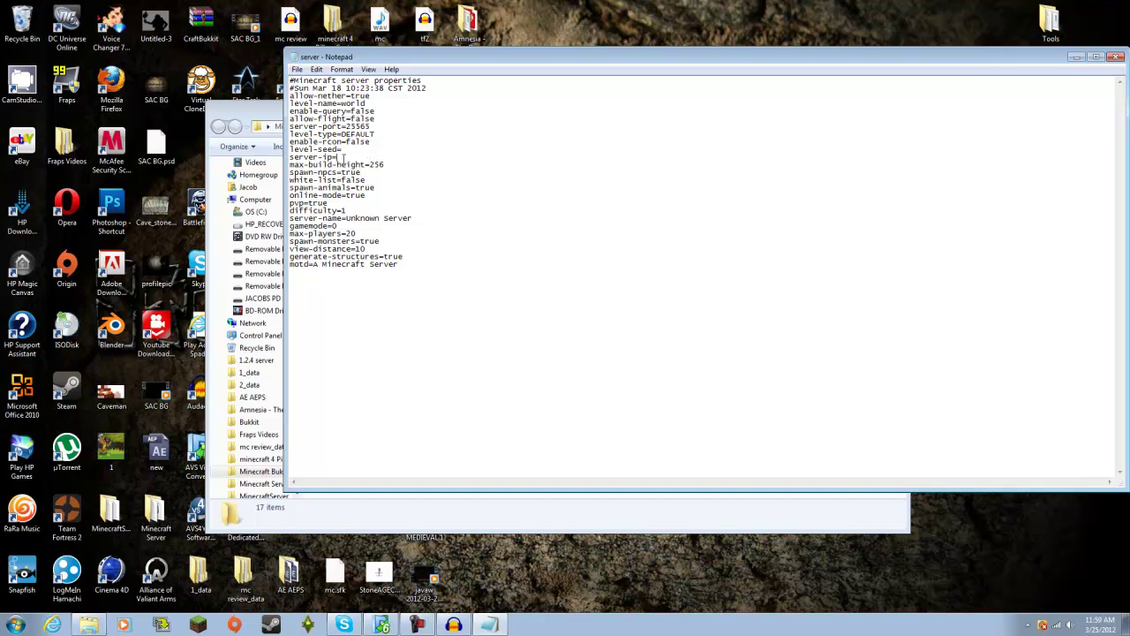
pyautogui.click(52, 625)
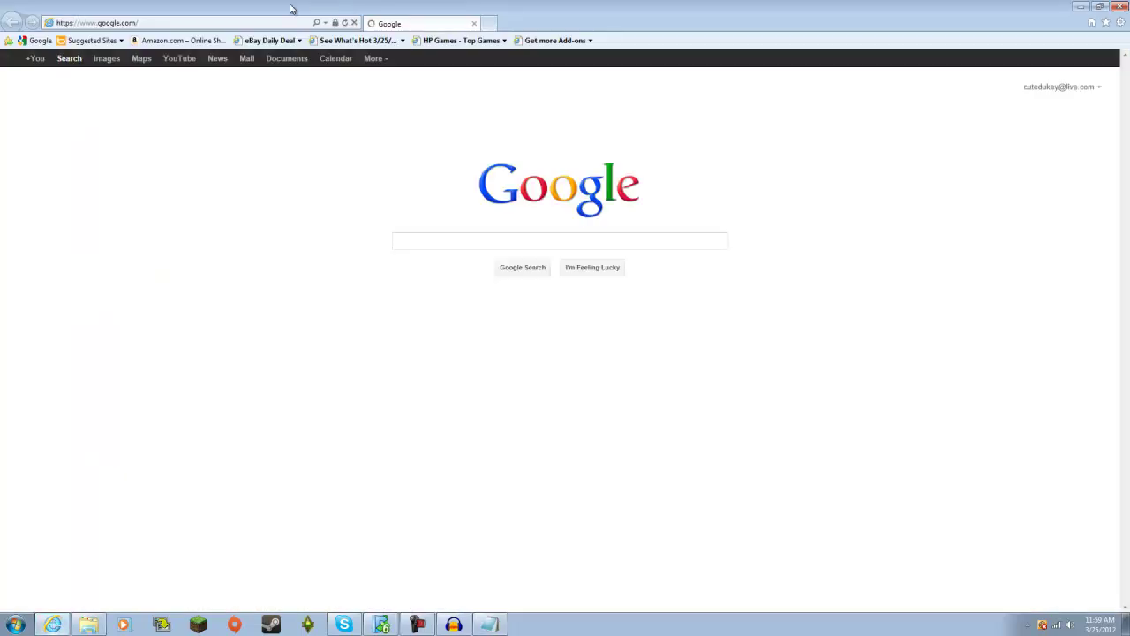
# Step: Copy this computer's public IP address from ipchicken.com, then return to server.properties
pyautogui.click(231, 22)
pyautogui.write('ipchicken')
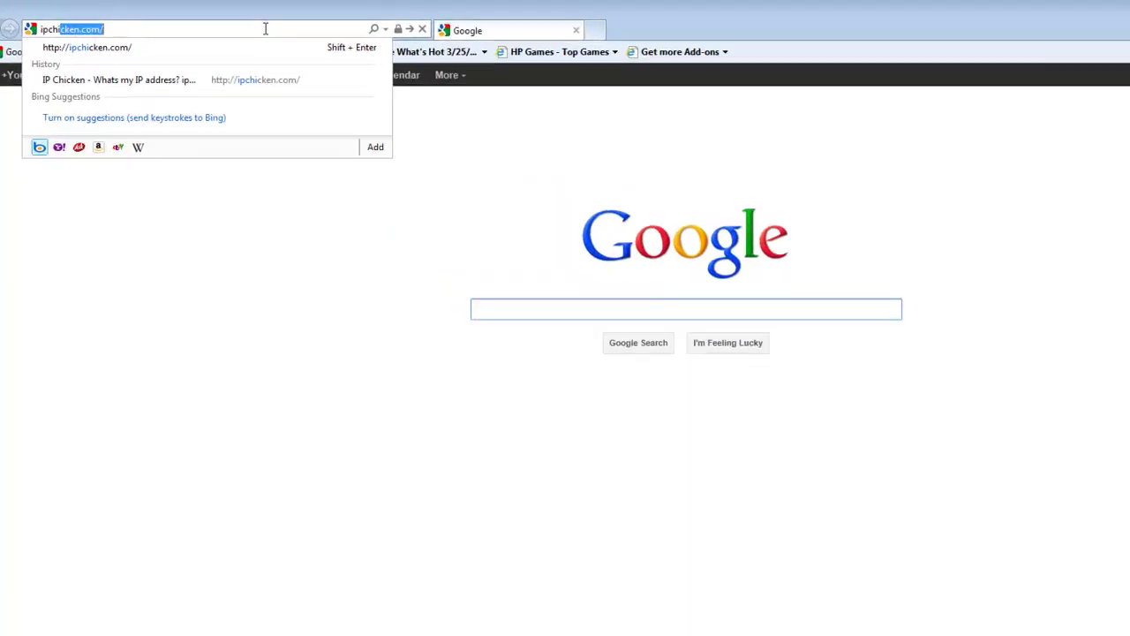
pyautogui.press('Return')
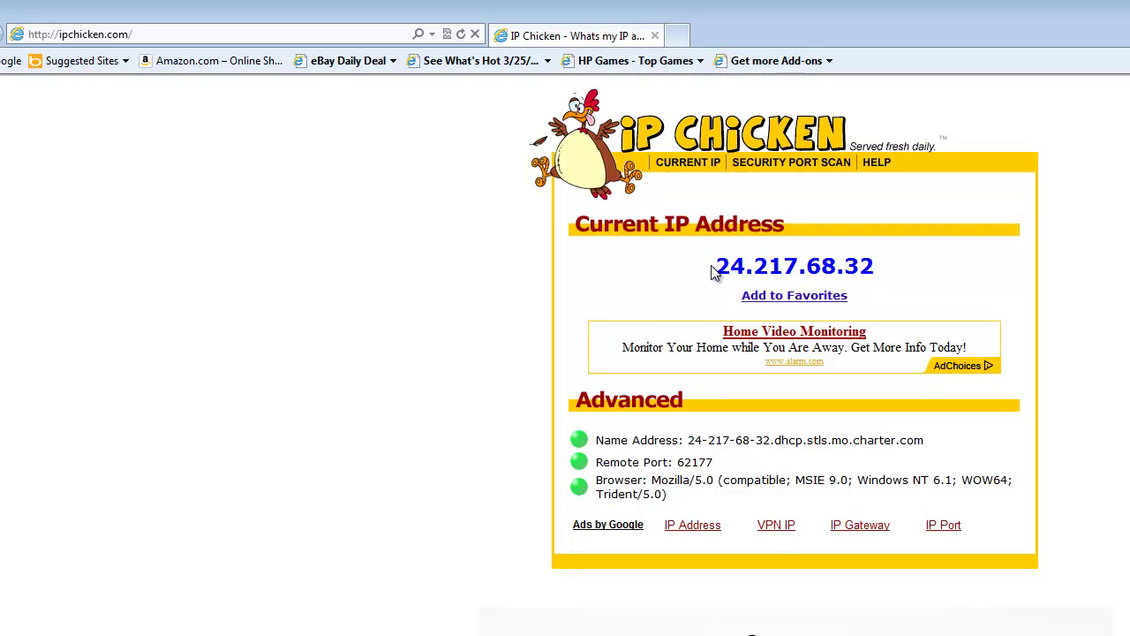
pyautogui.moveTo(715, 268); pyautogui.dragTo(886, 264)
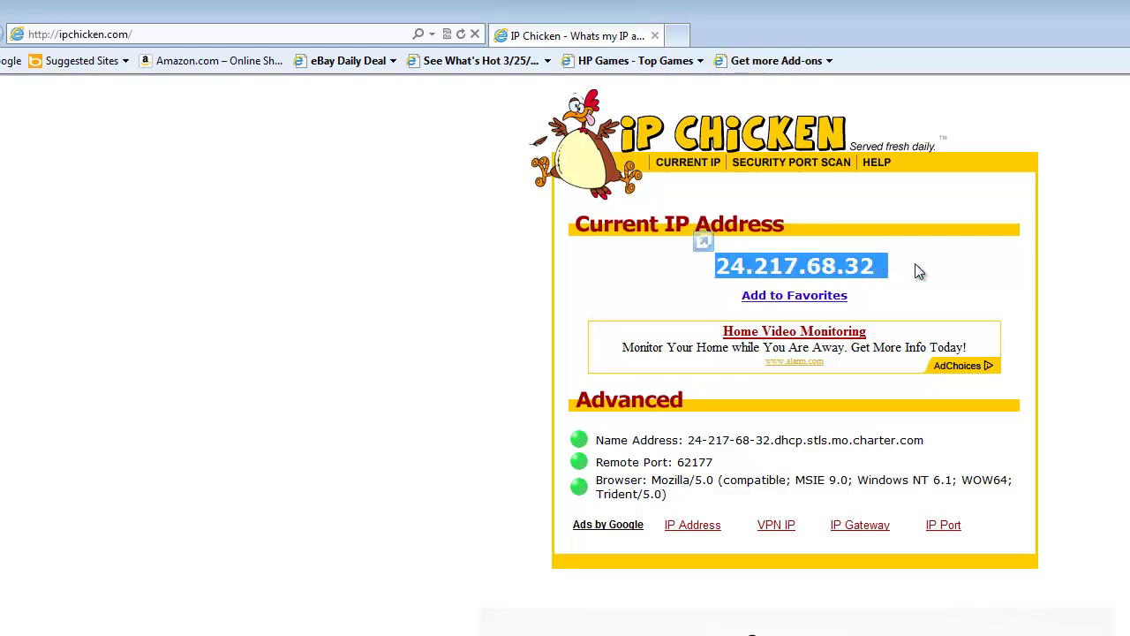
pyautogui.click(899, 271)
pyautogui.moveTo(719, 268); pyautogui.dragTo(876, 267)
pyautogui.hotkey('ctrl', 'c')
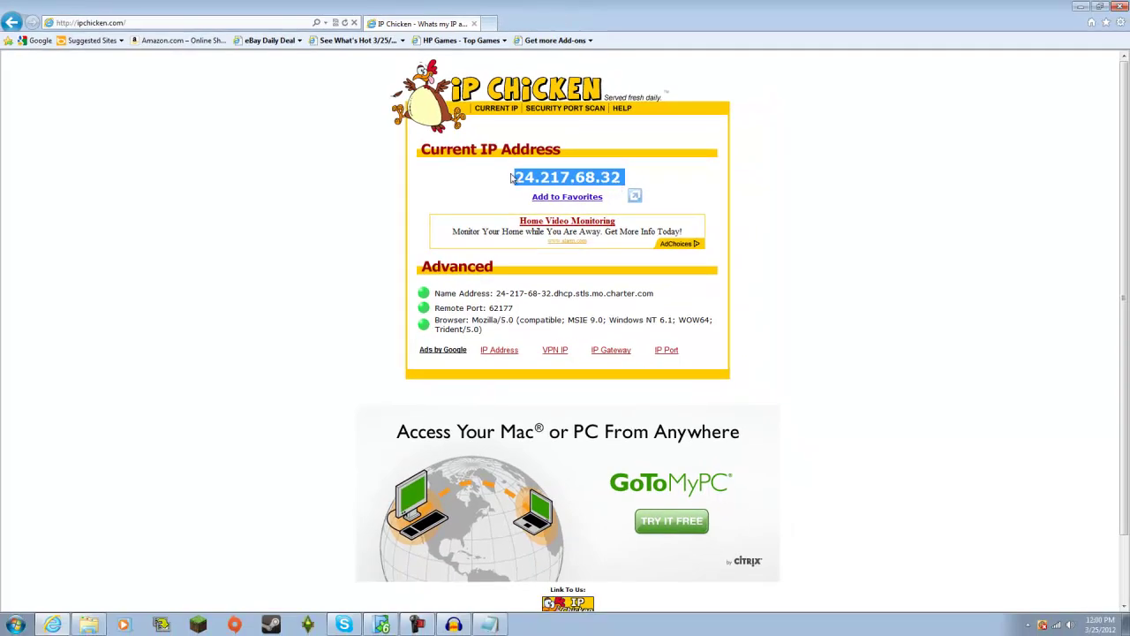
pyautogui.click(617, 183)
pyautogui.click(489, 624)
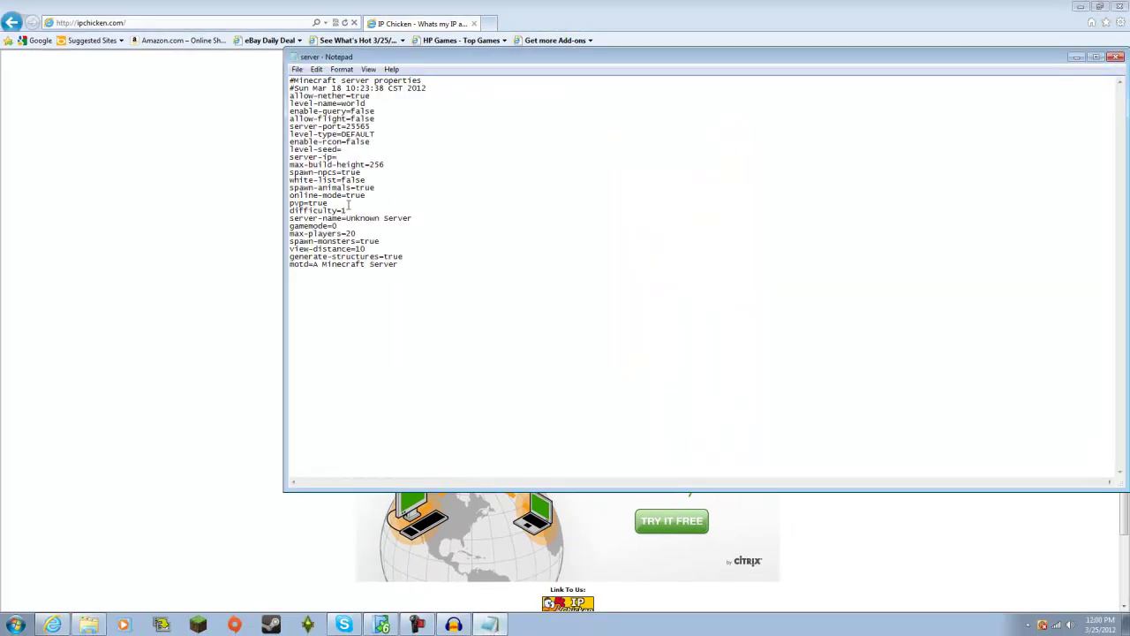
# Step: Paste the public IP after server-ip= and set server-name to Youtube Server
pyautogui.click(340, 157)
pyautogui.hotkey('ctrl', 'v')
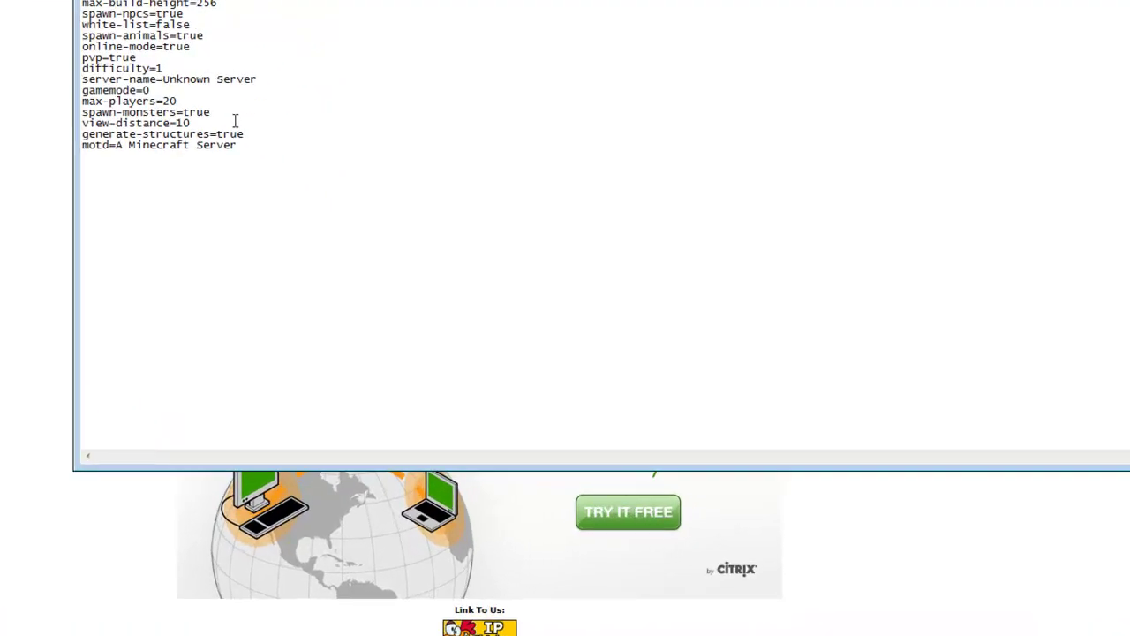
pyautogui.click(381, 241)
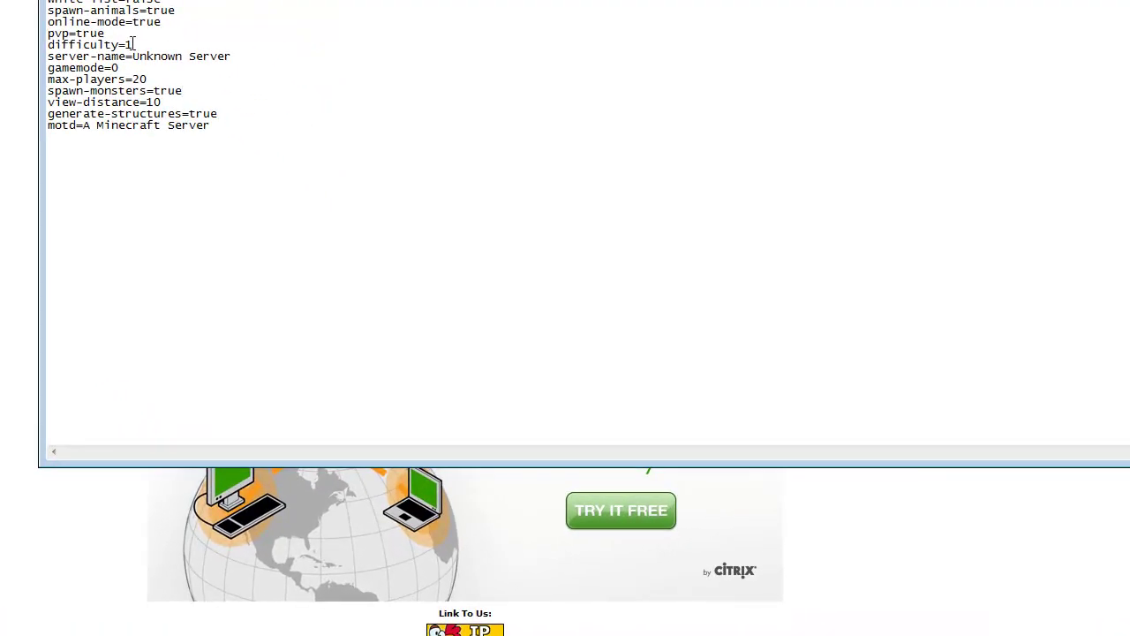
pyautogui.moveTo(245, 57); pyautogui.dragTo(133, 58)
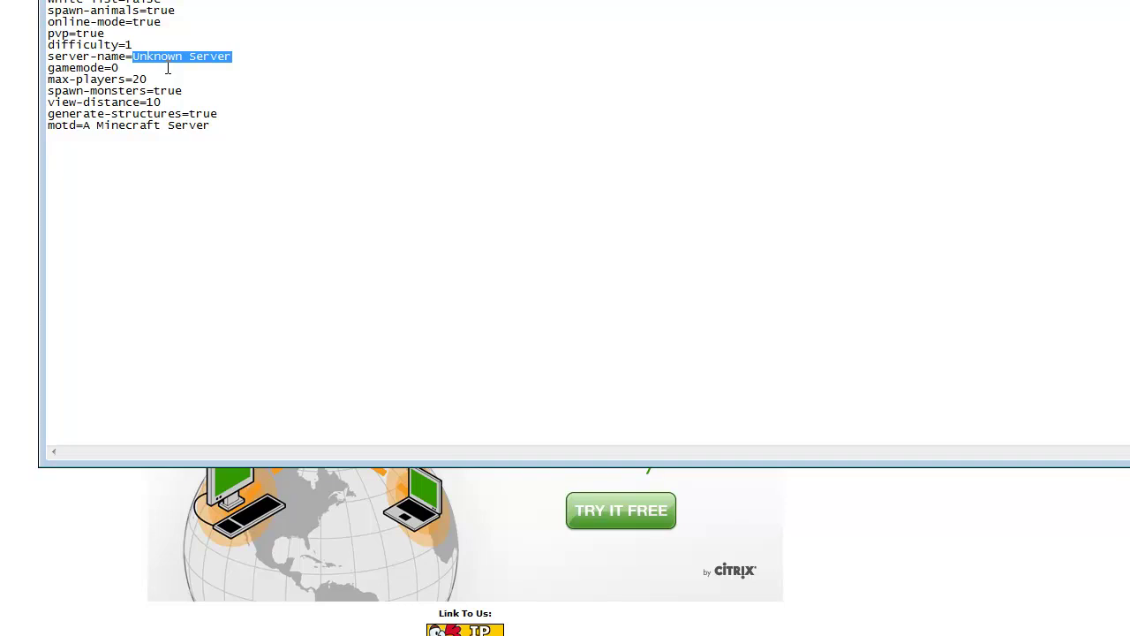
pyautogui.write('Youtube  see')
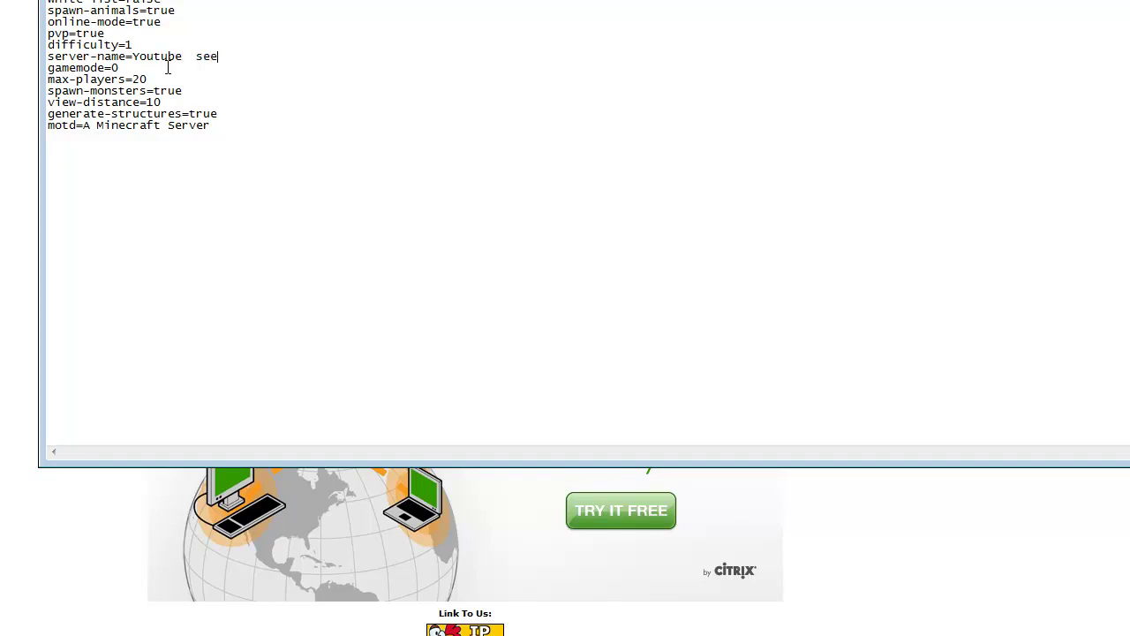
pyautogui.press('BackSpace')
pyautogui.press('BackSpace')
pyautogui.press('BackSpace')
pyautogui.write('Serve')
# Step: Set motd to Youtube Server MOTD, check server-port 25565, and hide the windows
pyautogui.moveTo(221, 125); pyautogui.dragTo(87, 128)
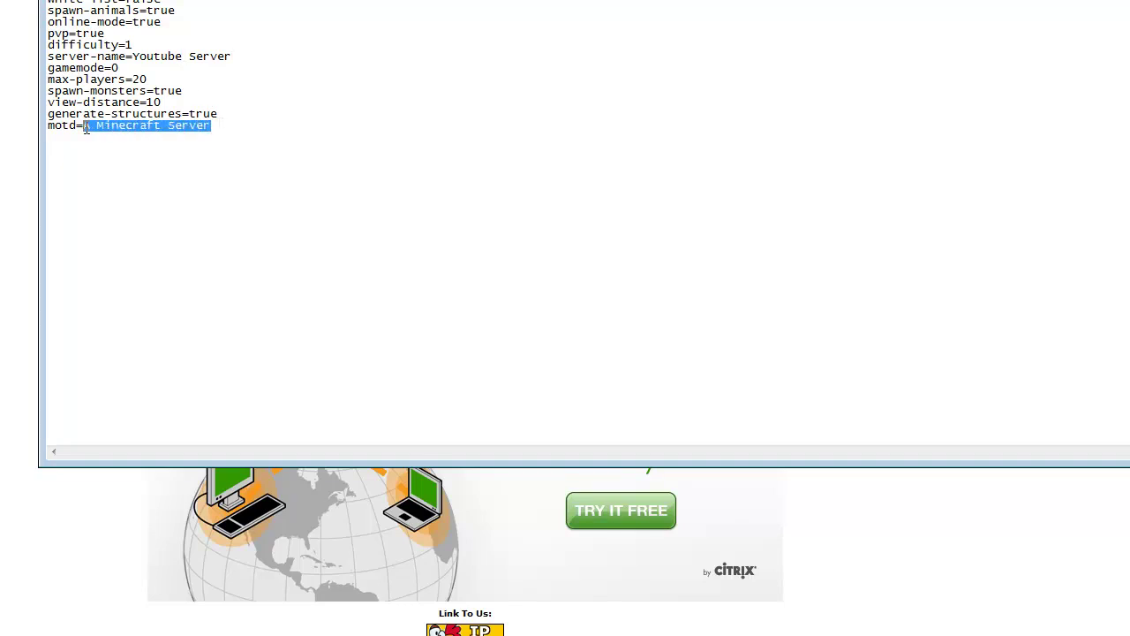
pyautogui.write('Youtube Server ')
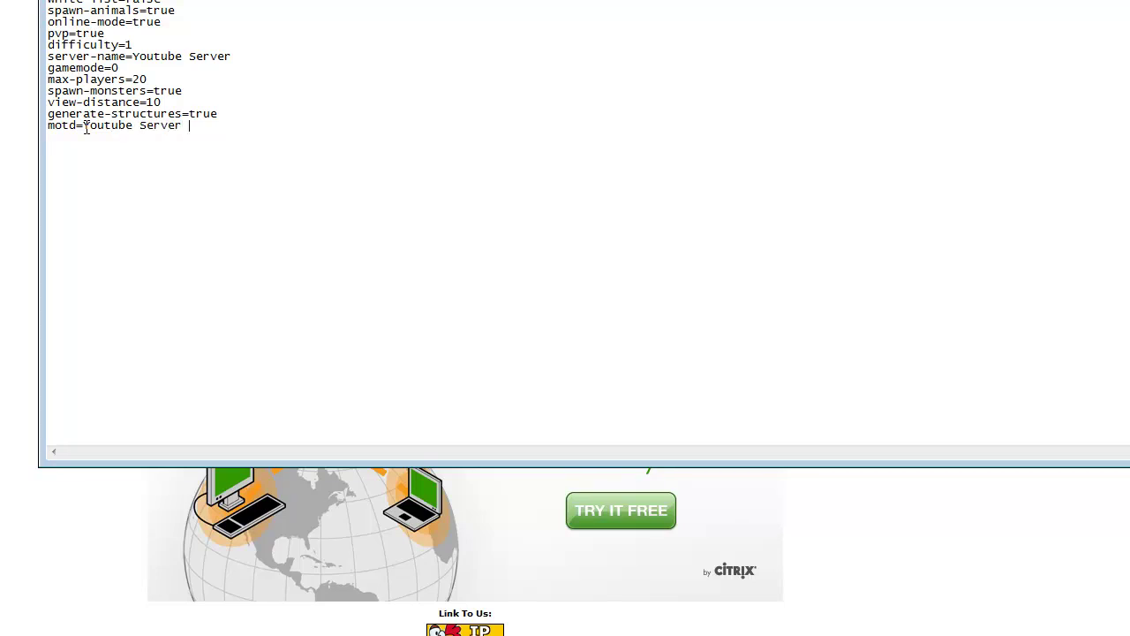
pyautogui.write('MOTD')
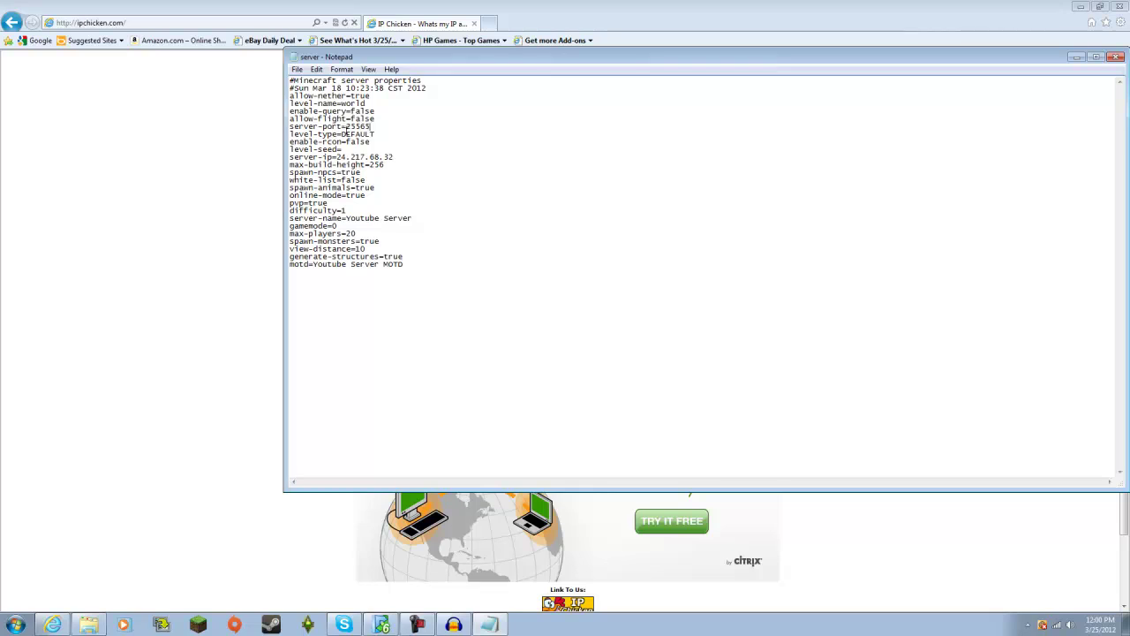
pyautogui.click(519, 6)
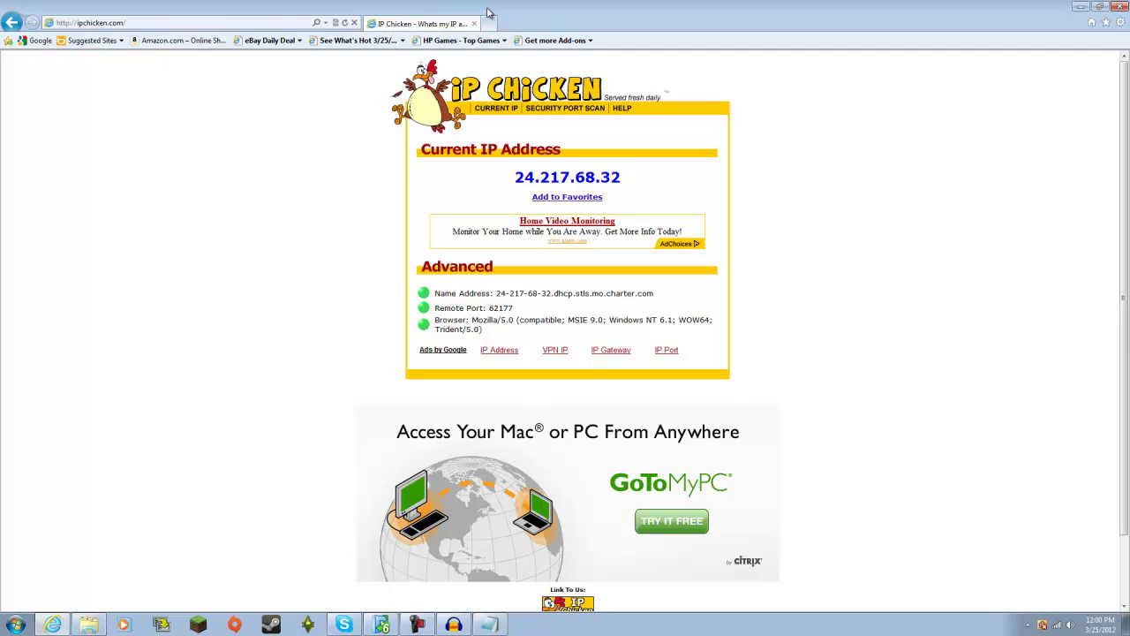
pyautogui.click(1081, 6)
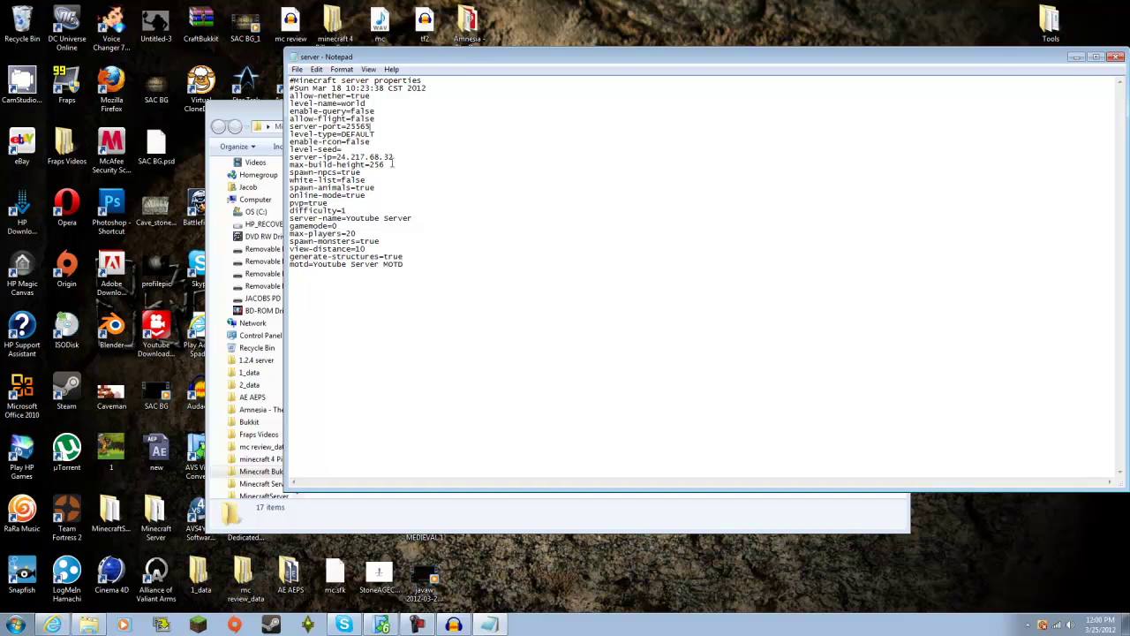
pyautogui.moveTo(346, 126); pyautogui.dragTo(381, 127)
pyautogui.click(381, 127)
pyautogui.moveTo(689, 61); pyautogui.dragTo(821, 117)
pyautogui.click(933, 120)
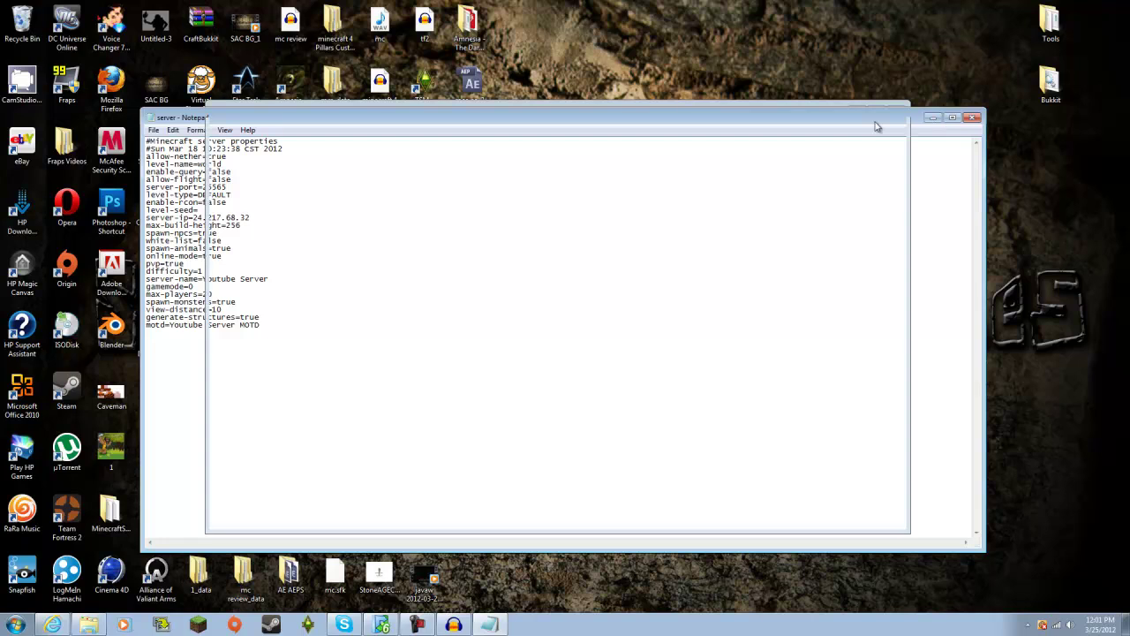
# Step: Open server.properties from the Server folder
pyautogui.click(858, 115)
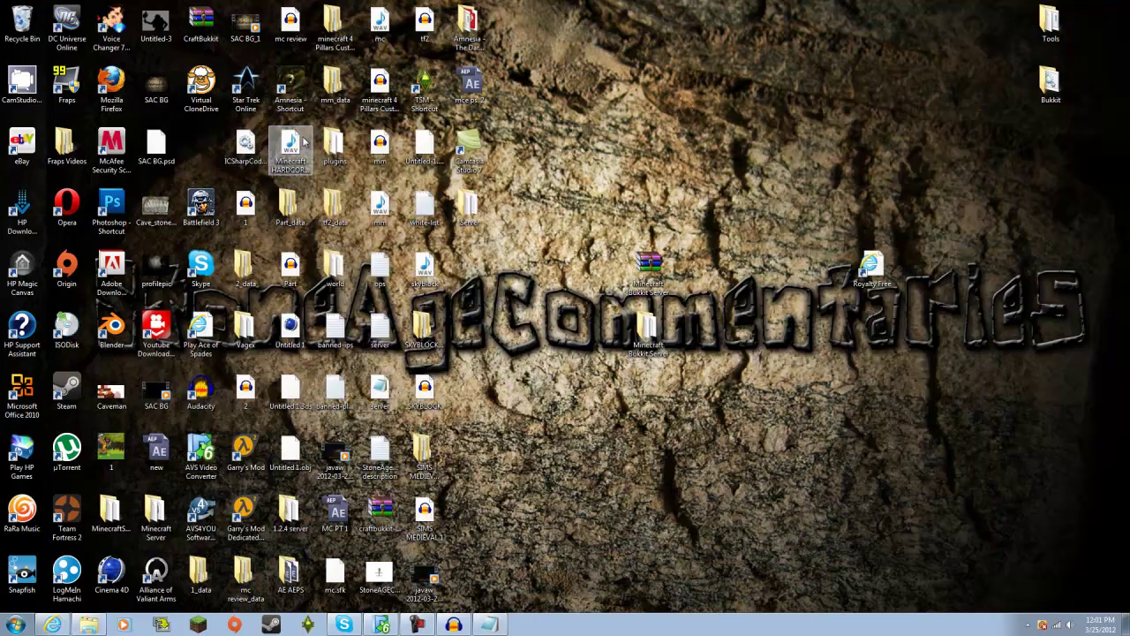
pyautogui.doubleClick(468, 208)
pyautogui.doubleClick(365, 406)
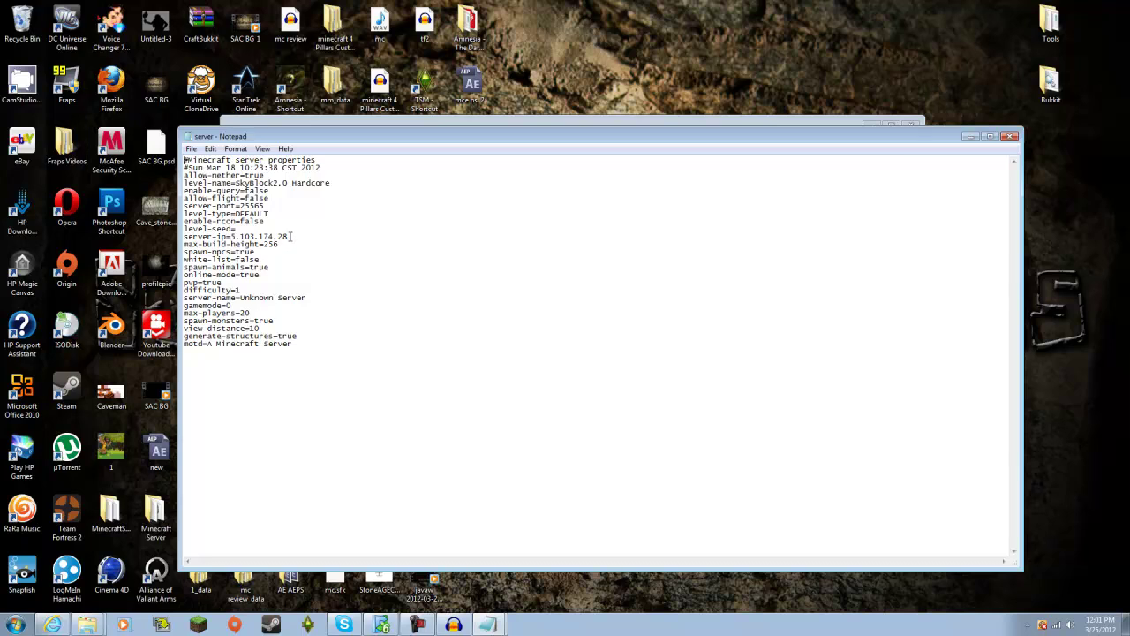
pyautogui.moveTo(290, 237); pyautogui.dragTo(232, 235)
pyautogui.hotkey('ctrl', 'c')
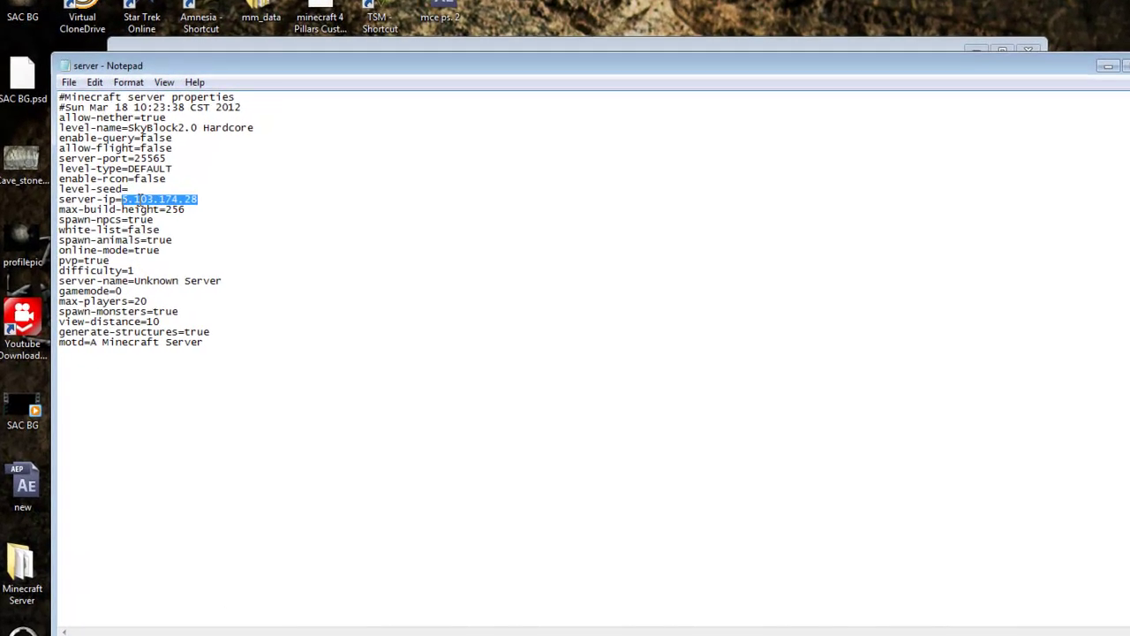
pyautogui.hotkey('alt', 'F4')
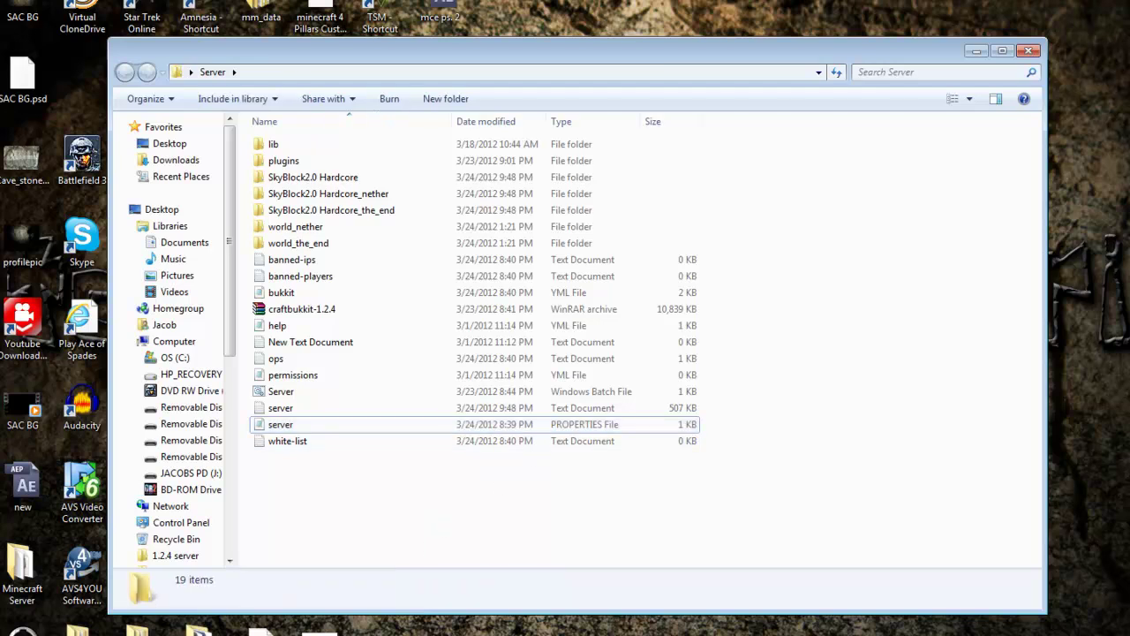
pyautogui.press('Return')
pyautogui.moveTo(151, 179); pyautogui.dragTo(73, 181)
pyautogui.hotkey('ctrl', 'v')
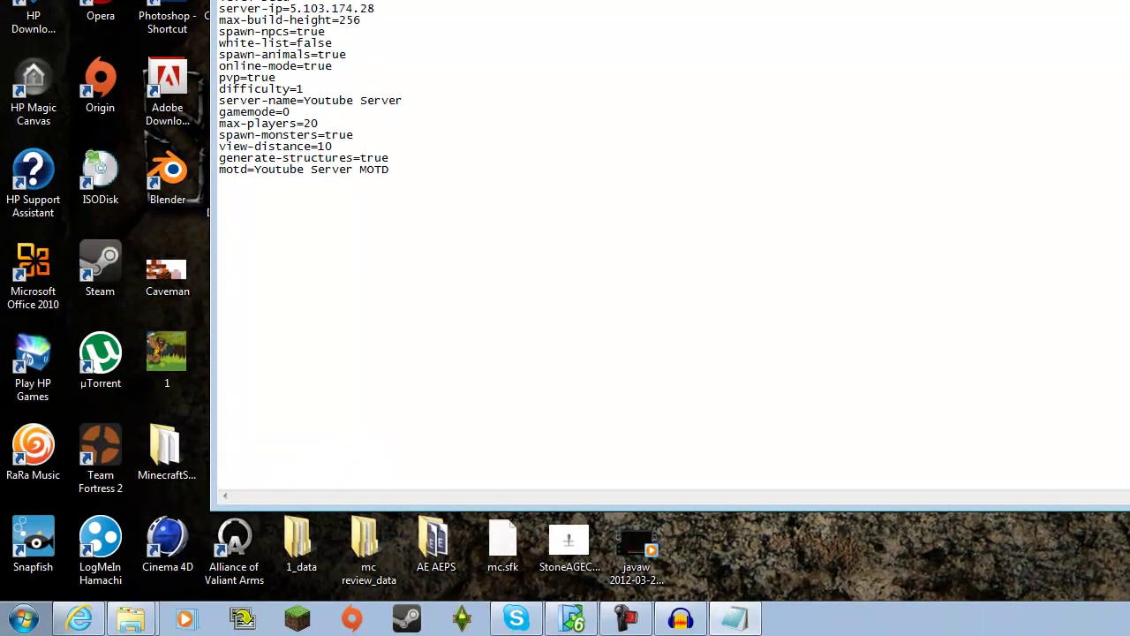
pyautogui.click(44, 56)
pyautogui.press('Left')
pyautogui.press('Escape')
pyautogui.hotkey('alt', 'F4')
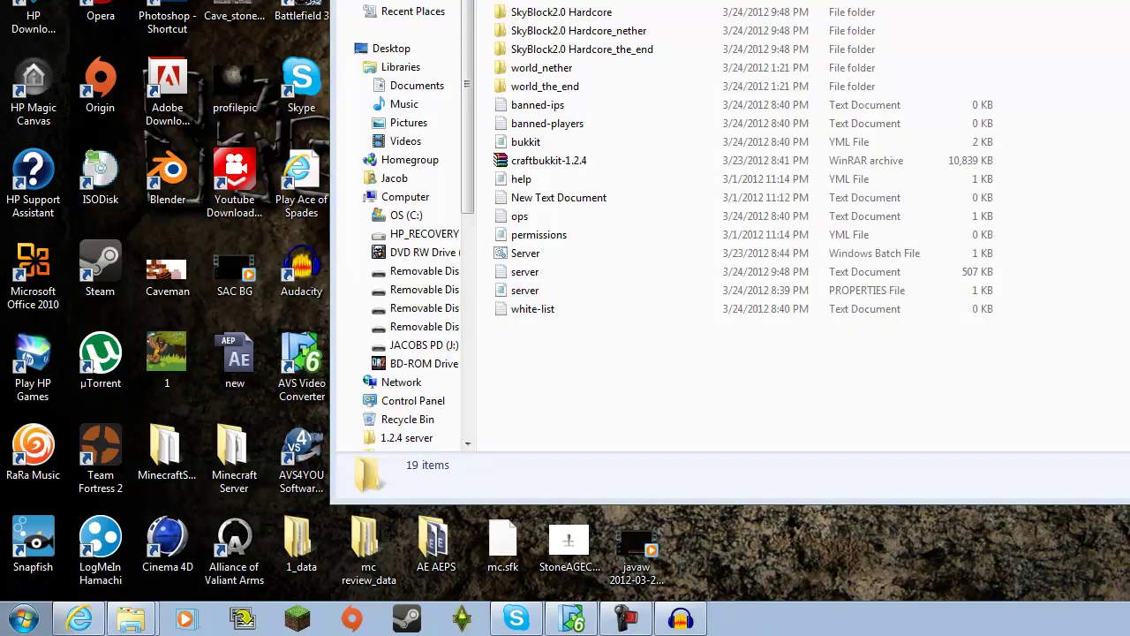
# Step: Start the CraftBukkit server from the Server batch file and hide its console and folder
pyautogui.doubleClick(573, 252)
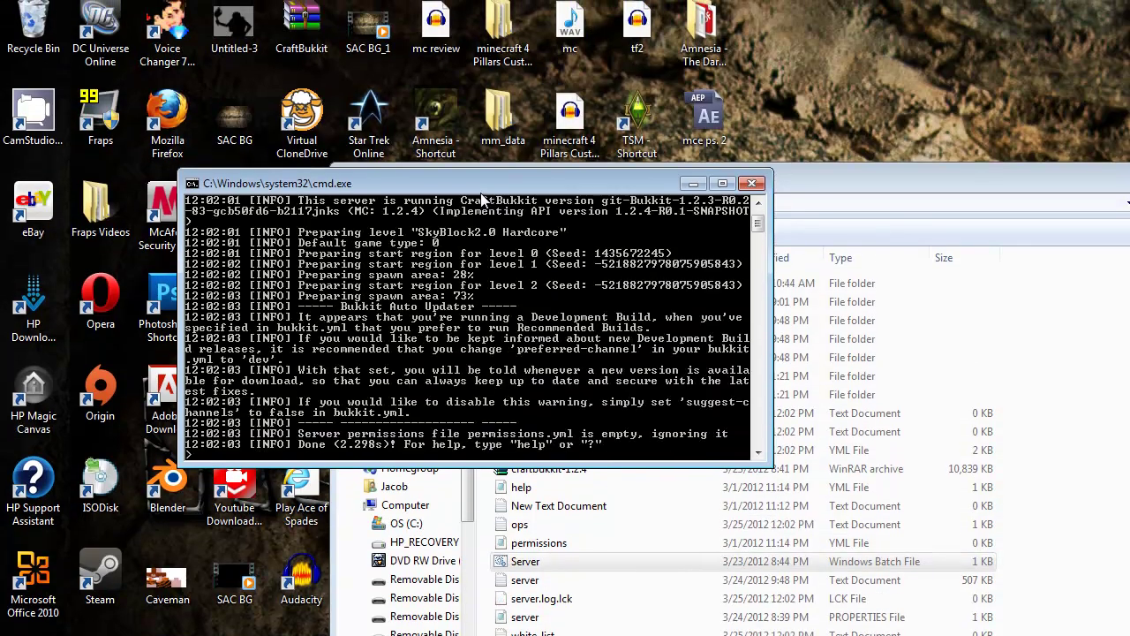
pyautogui.click(693, 184)
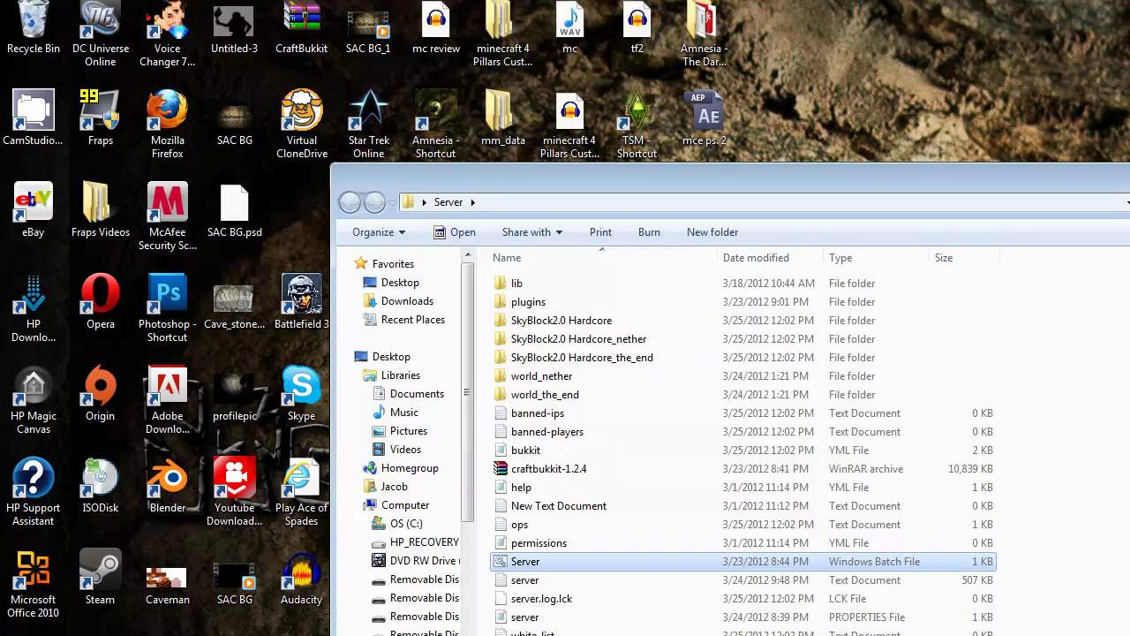
pyautogui.press('super+d')
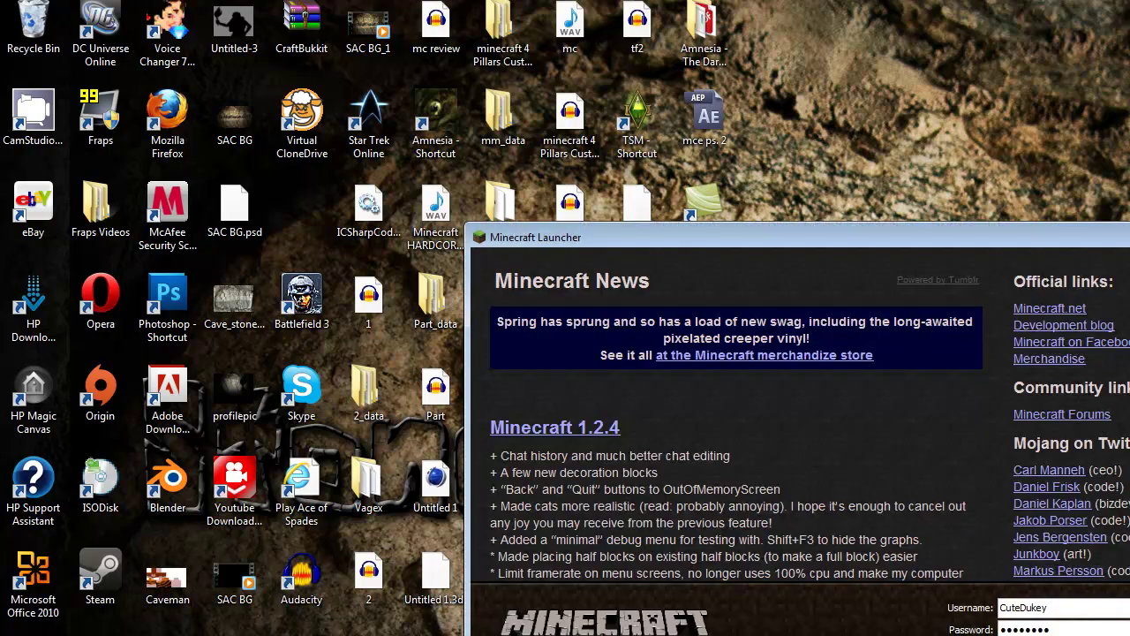
# Step: Launch Minecraft 1.2.4 full screen, join Private Server via Multiplayer, then disconnect
pyautogui.press('Return')
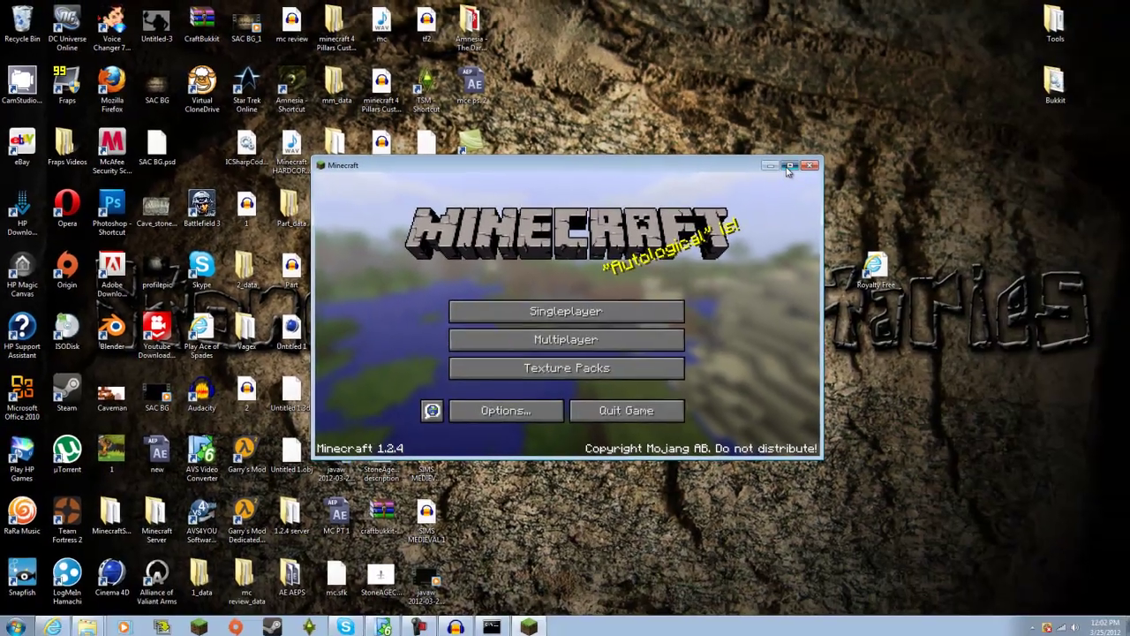
pyautogui.click(786, 157)
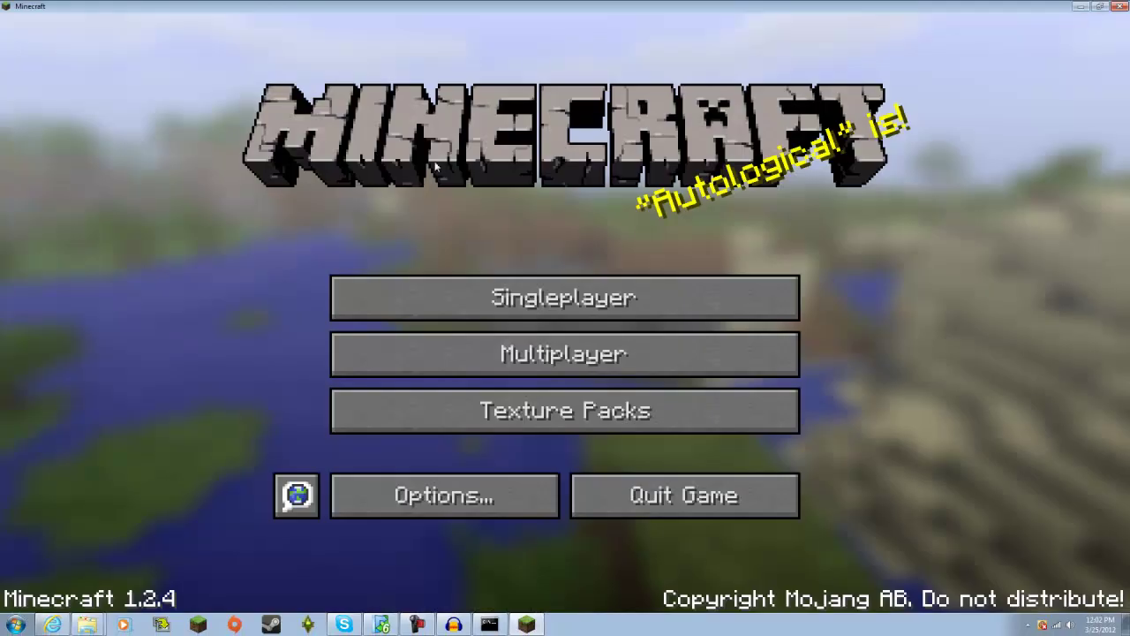
pyautogui.click(534, 353)
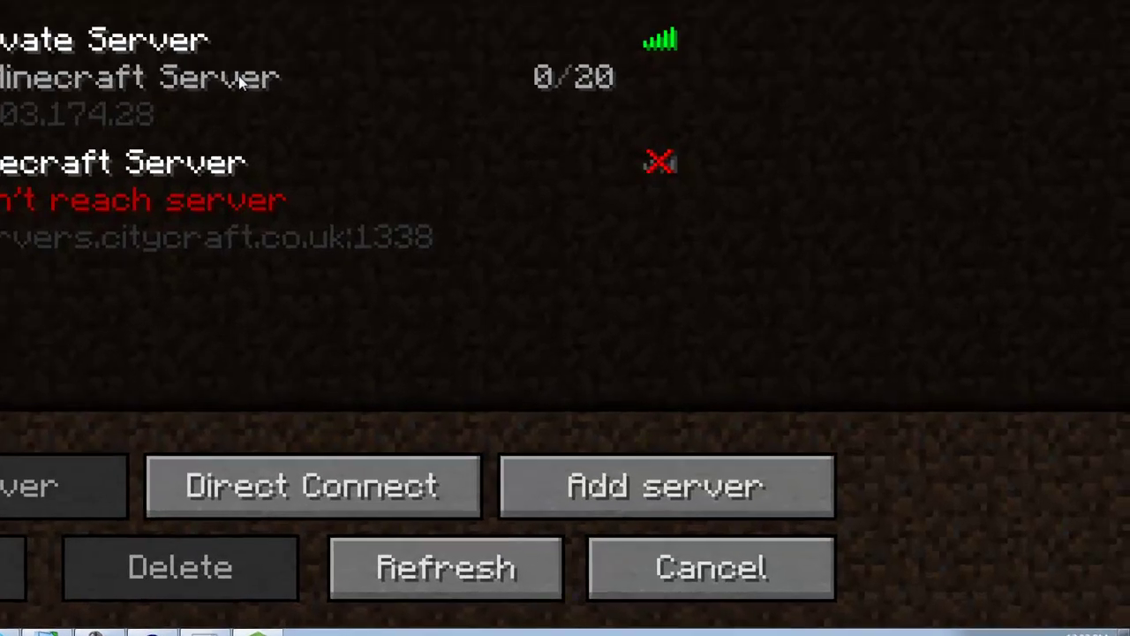
pyautogui.doubleClick(514, 231)
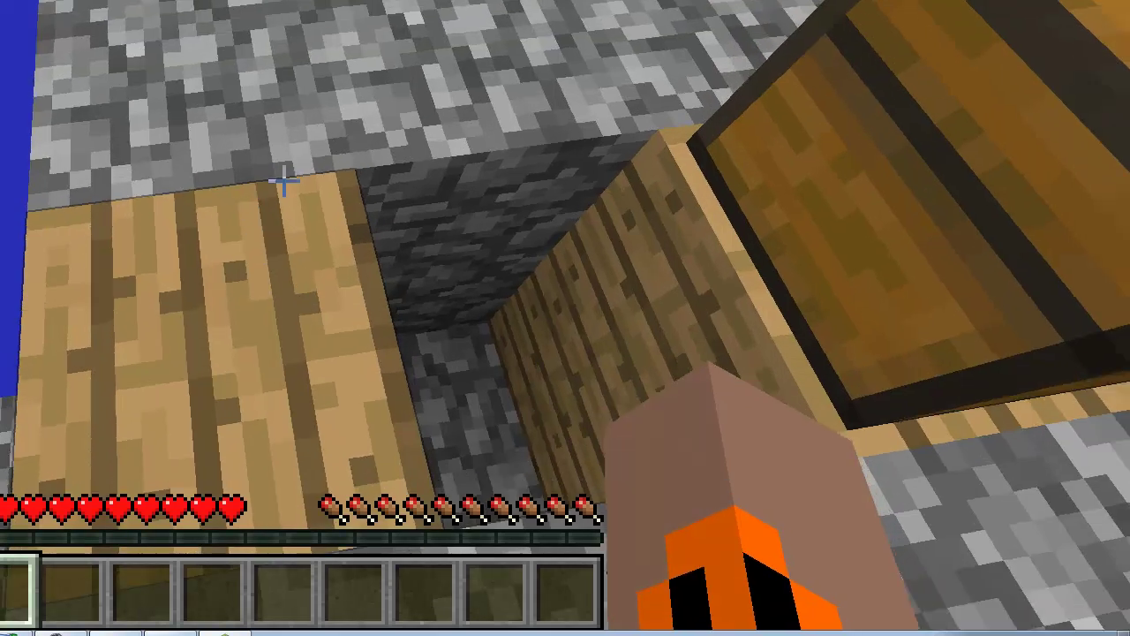
pyautogui.press('Escape')
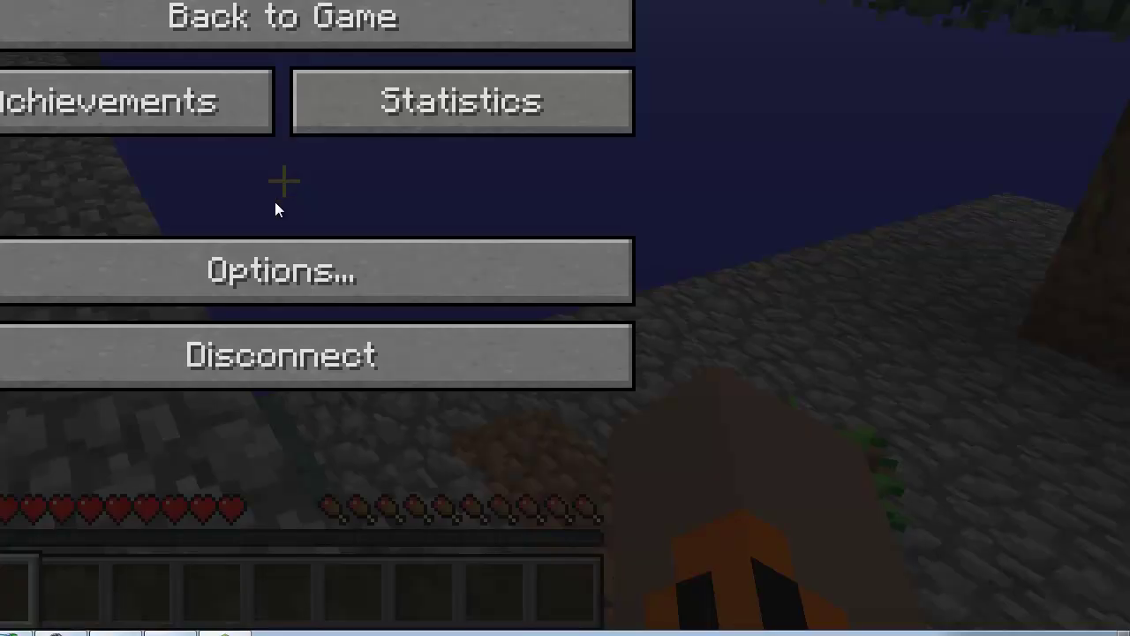
pyautogui.click(246, 372)
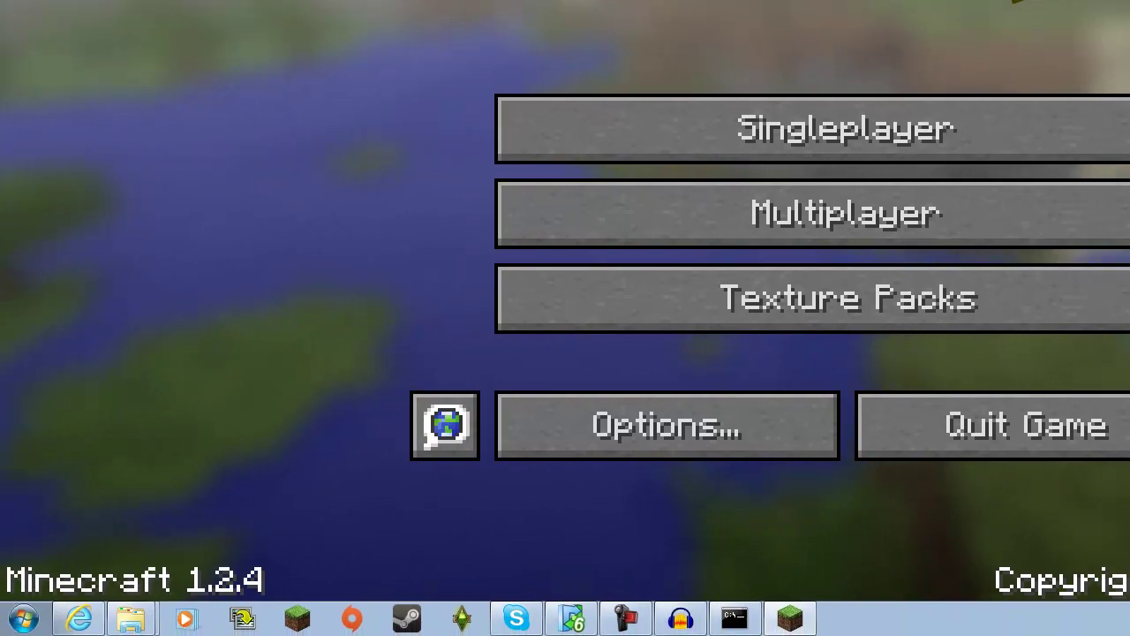
# Step: Quit Minecraft, stop the server with 'stop', close its console and restore the browser
pyautogui.hotkey('alt', 'F4')
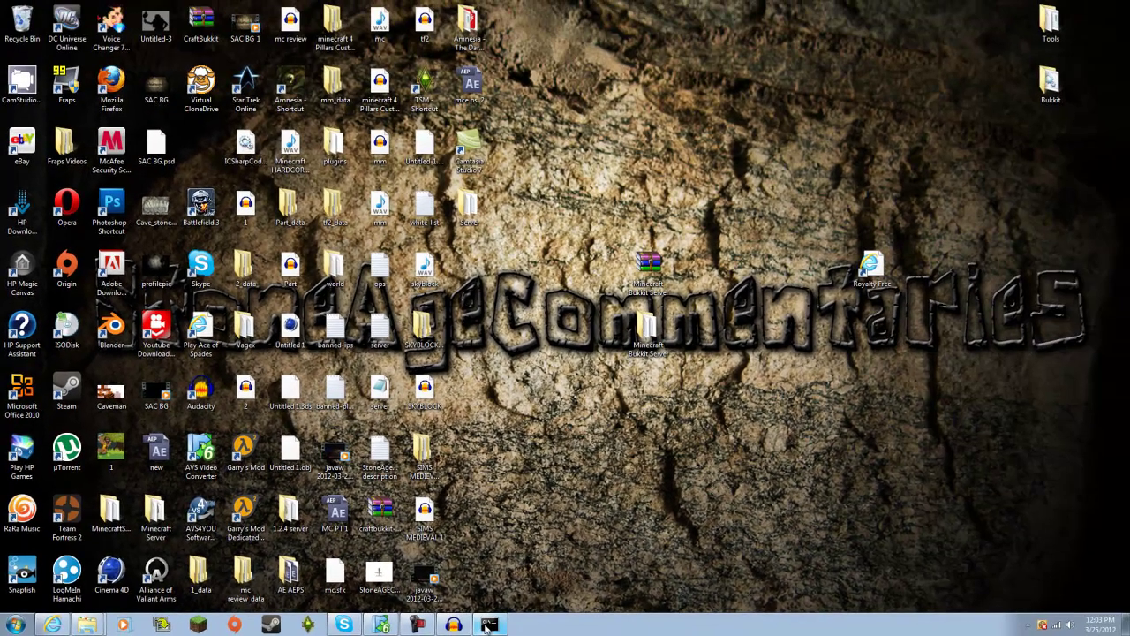
pyautogui.click(488, 625)
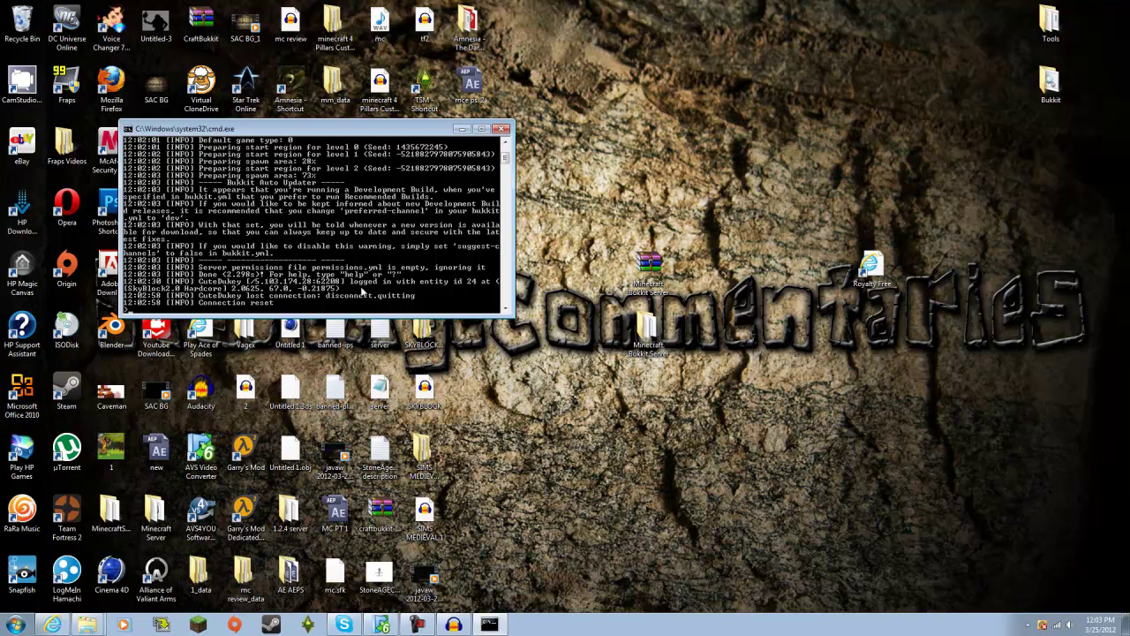
pyautogui.write('stop')
pyautogui.press('Return')
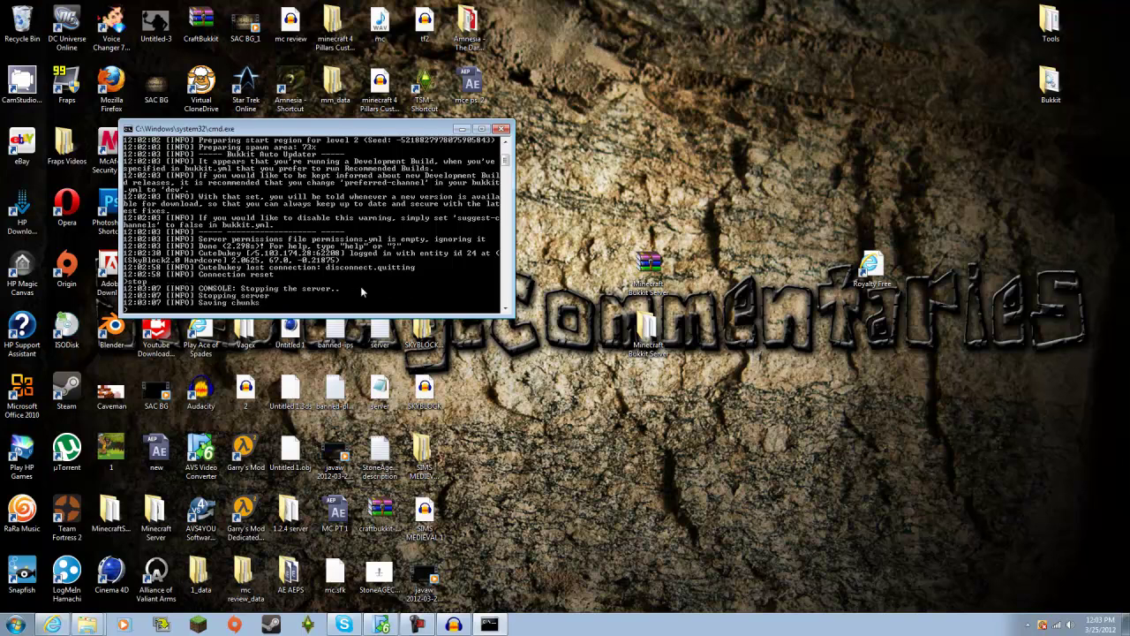
pyautogui.press('Return')
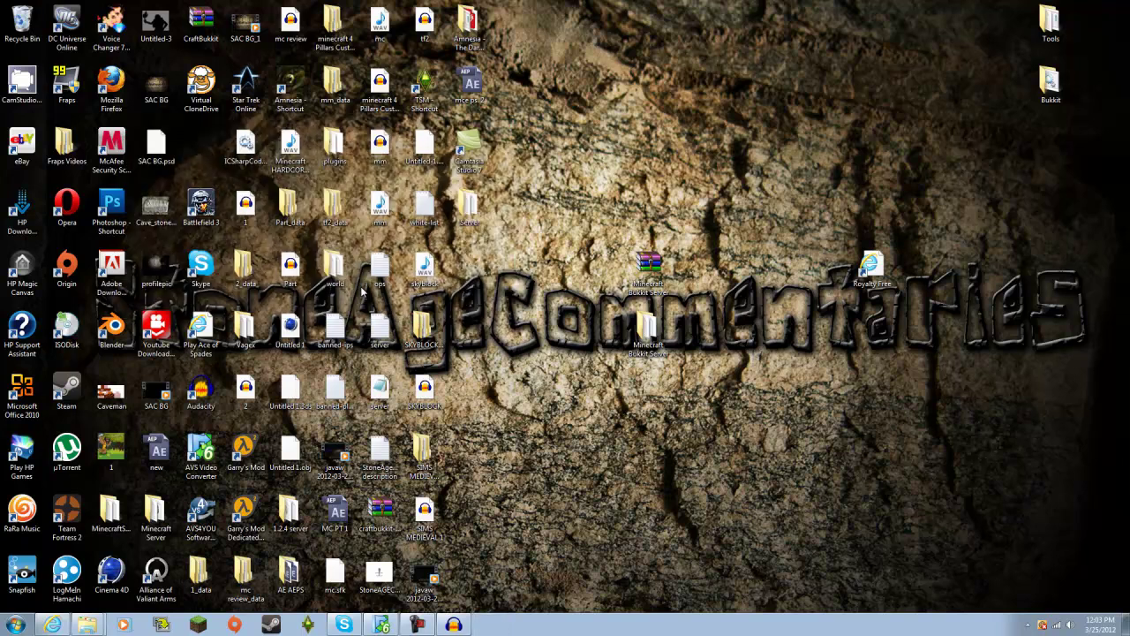
pyautogui.click(53, 624)
# Step: Go to google.com and search for 'bukkit'
pyautogui.click(227, 24)
pyautogui.write('y')
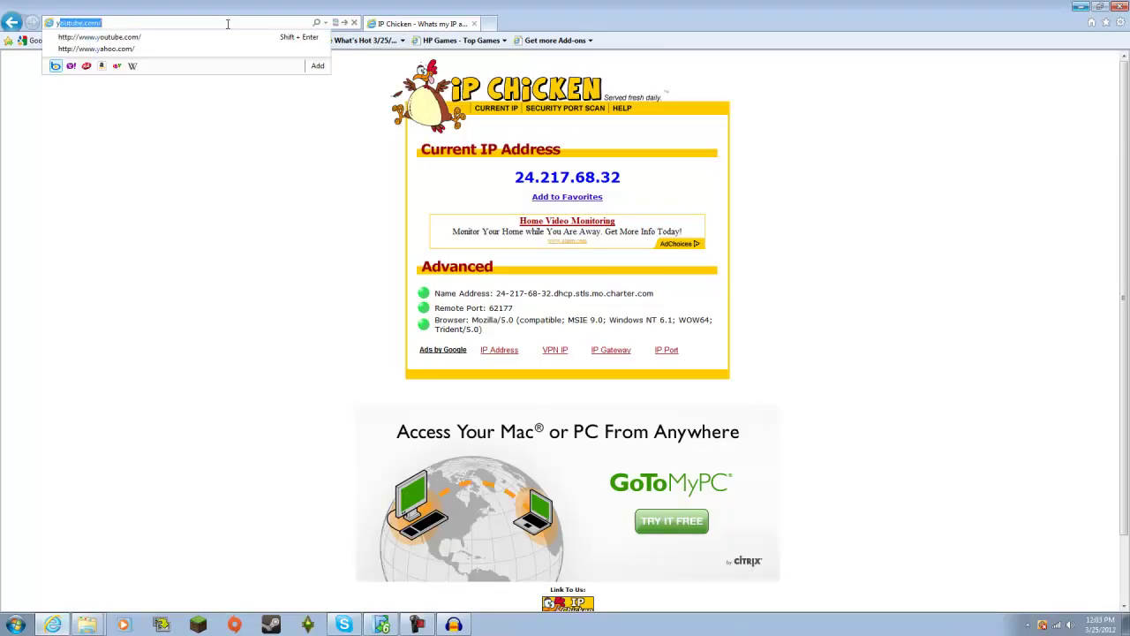
pyautogui.press('BackSpace')
pyautogui.press('BackSpace')
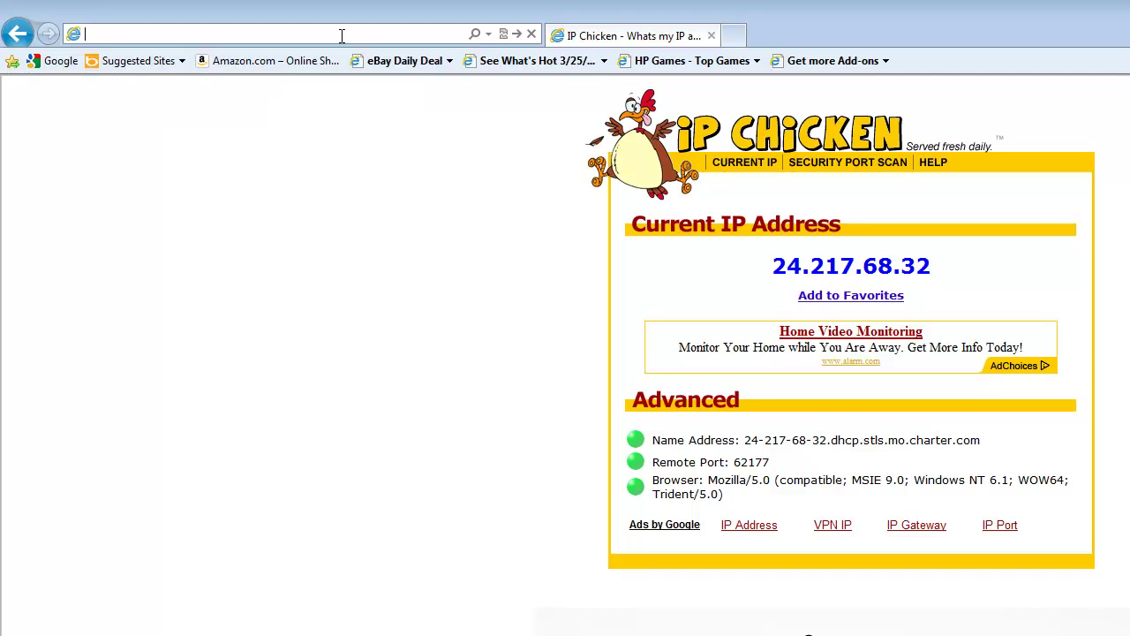
pyautogui.write('google.com/')
pyautogui.press('Return')
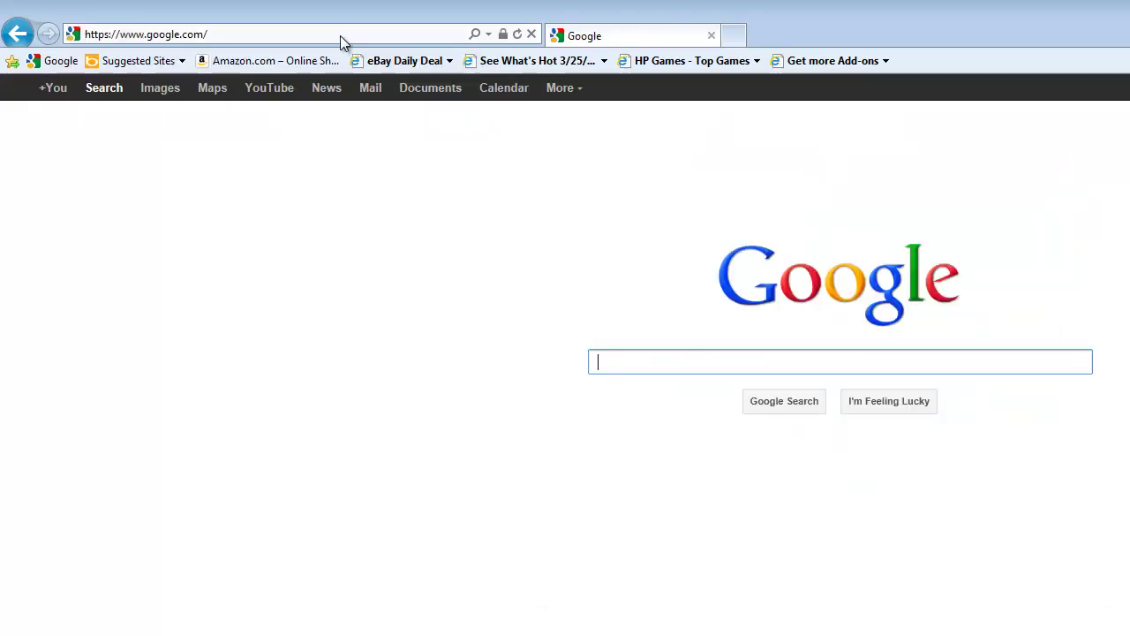
pyautogui.write('m')
pyautogui.press('BackSpace')
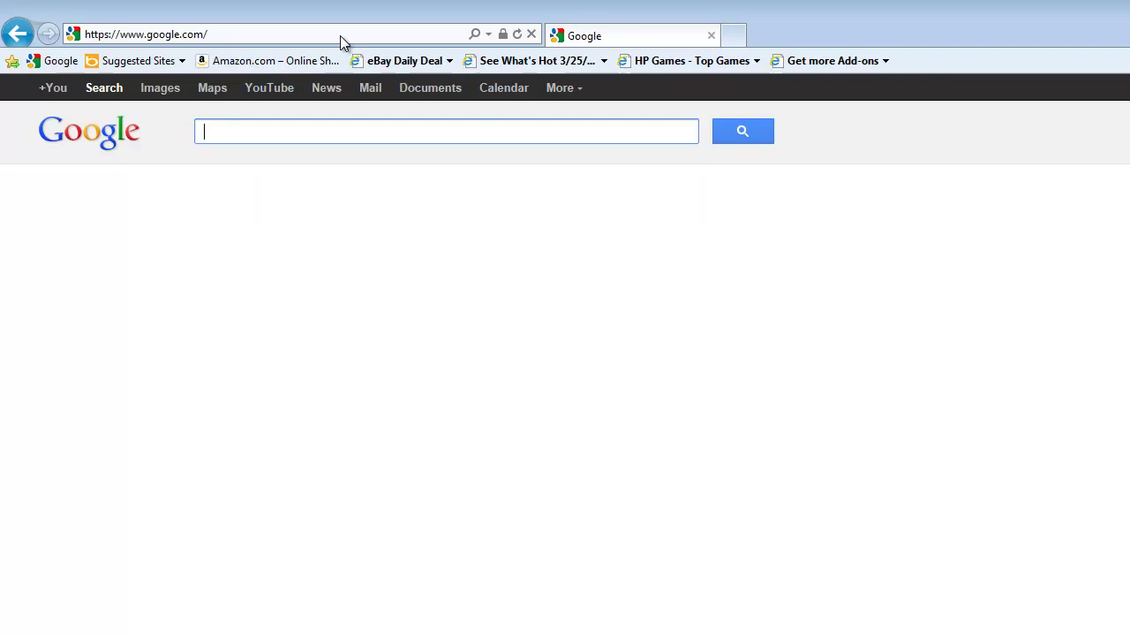
pyautogui.write('bukkit')
pyautogui.press('Return')
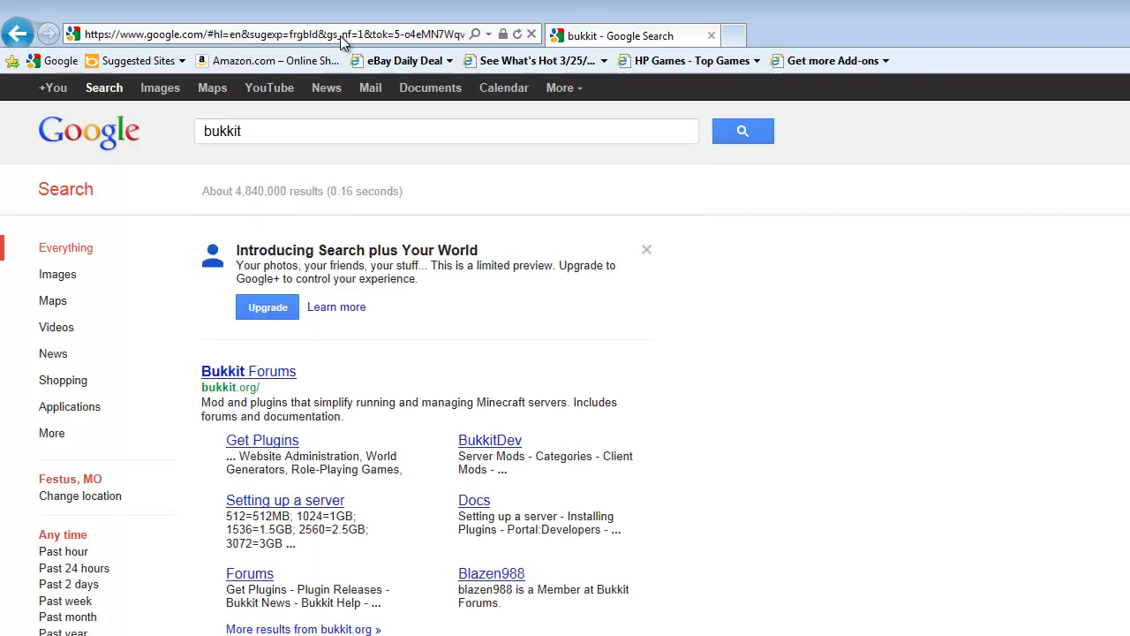
# Step: Open the Bukkit Forums result and go to the Bukkit plugin list
pyautogui.click(248, 373)
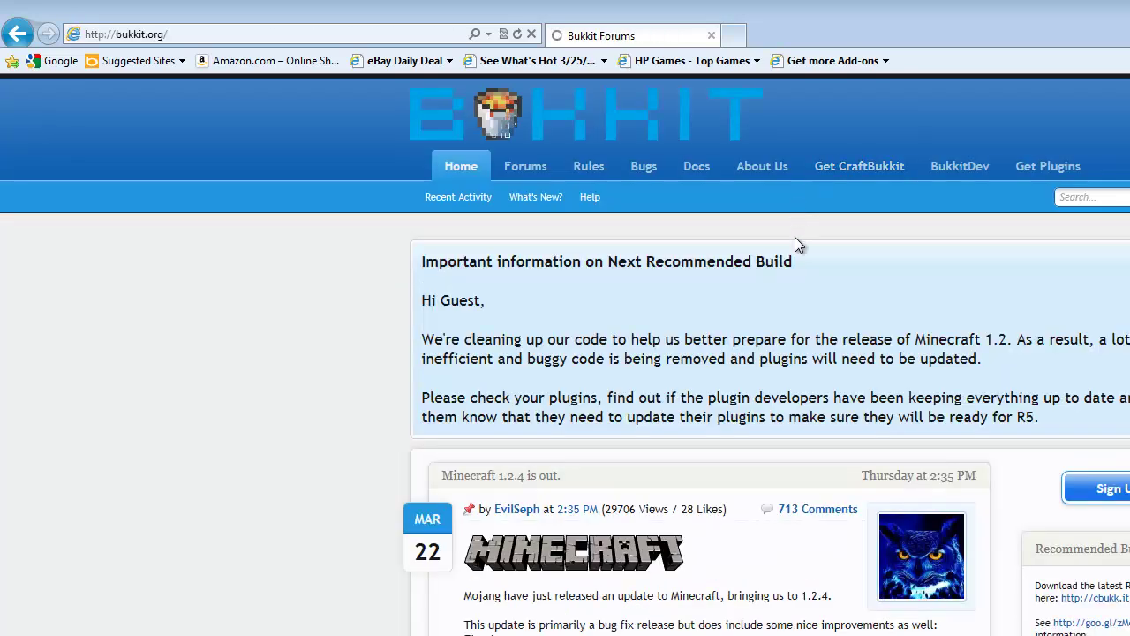
pyautogui.click(547, 170)
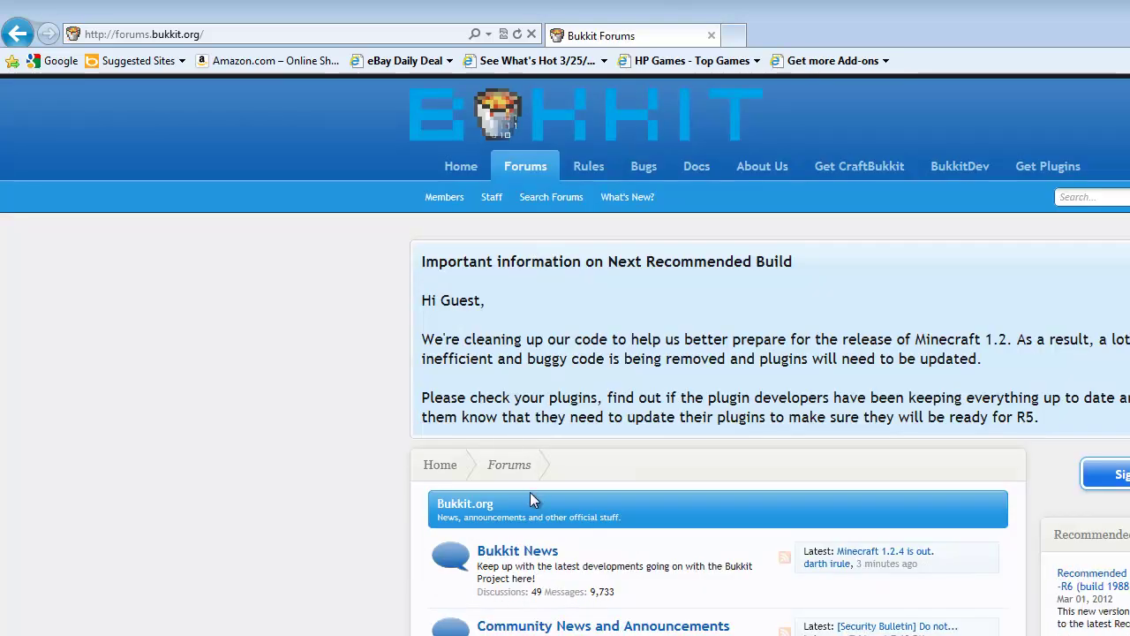
pyautogui.scroll(-1, 523, 548)
pyautogui.scroll(-3, 522, 548)
pyautogui.click(499, 625)
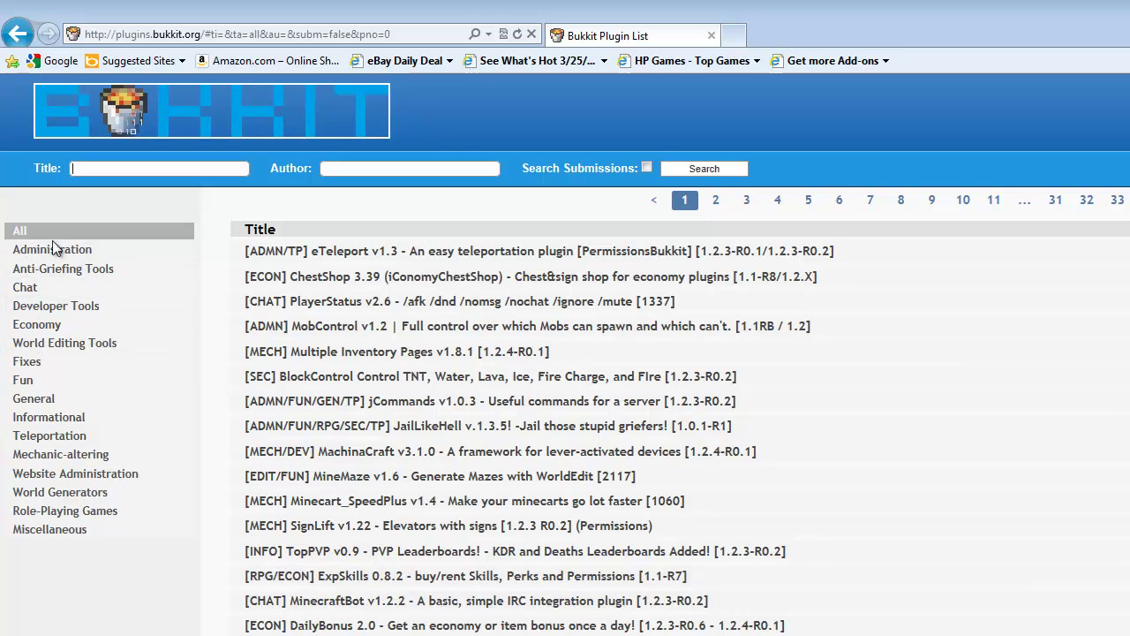
# Step: Browse the plugin categories, then open Pig Poop v1.1 from Fun in a new tab
pyautogui.click(40, 512)
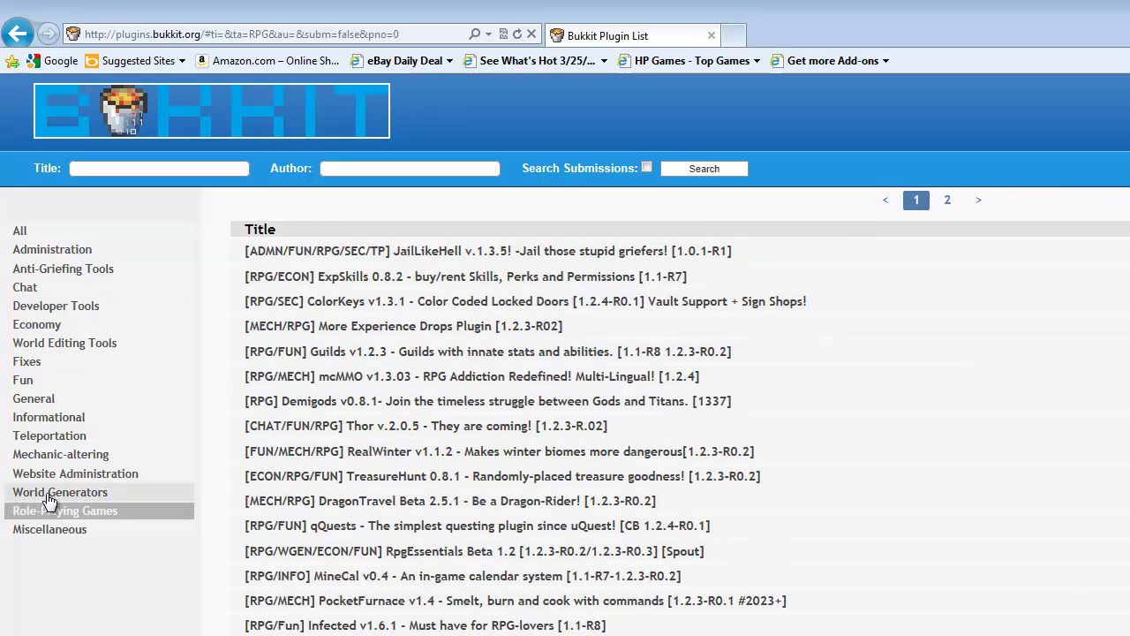
pyautogui.click(52, 383)
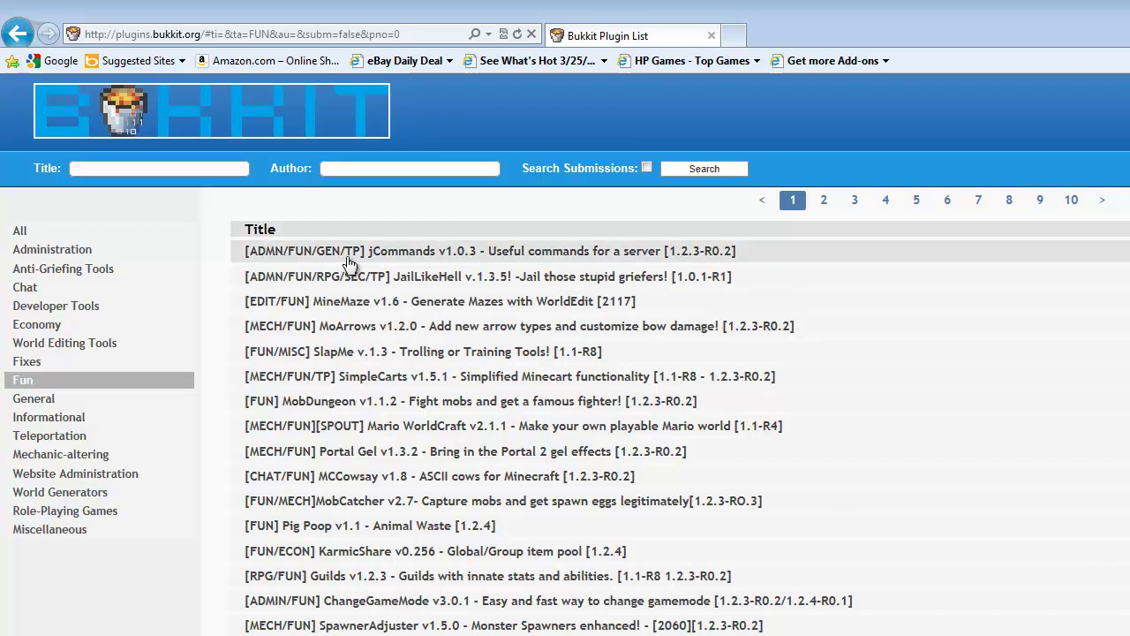
pyautogui.click(57, 437)
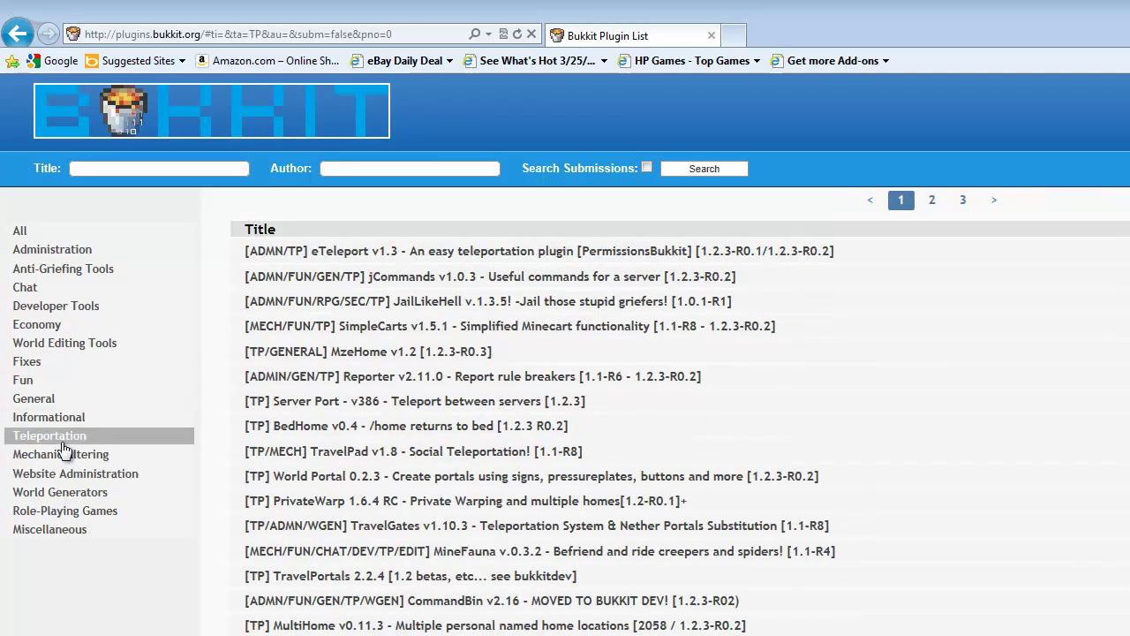
pyautogui.click(60, 529)
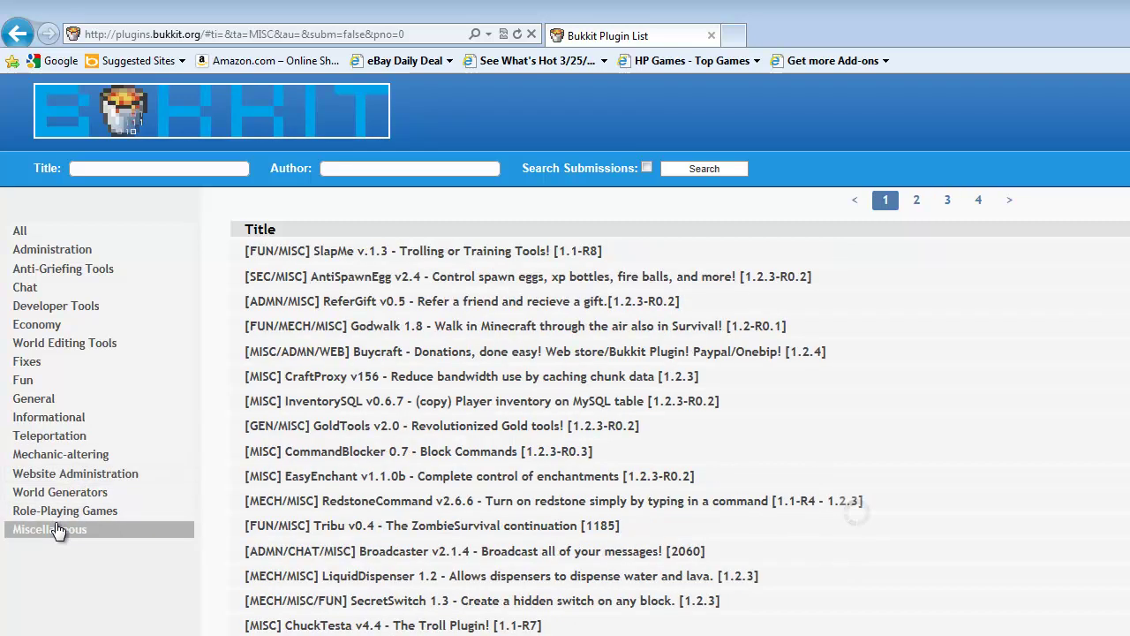
pyautogui.click(89, 389)
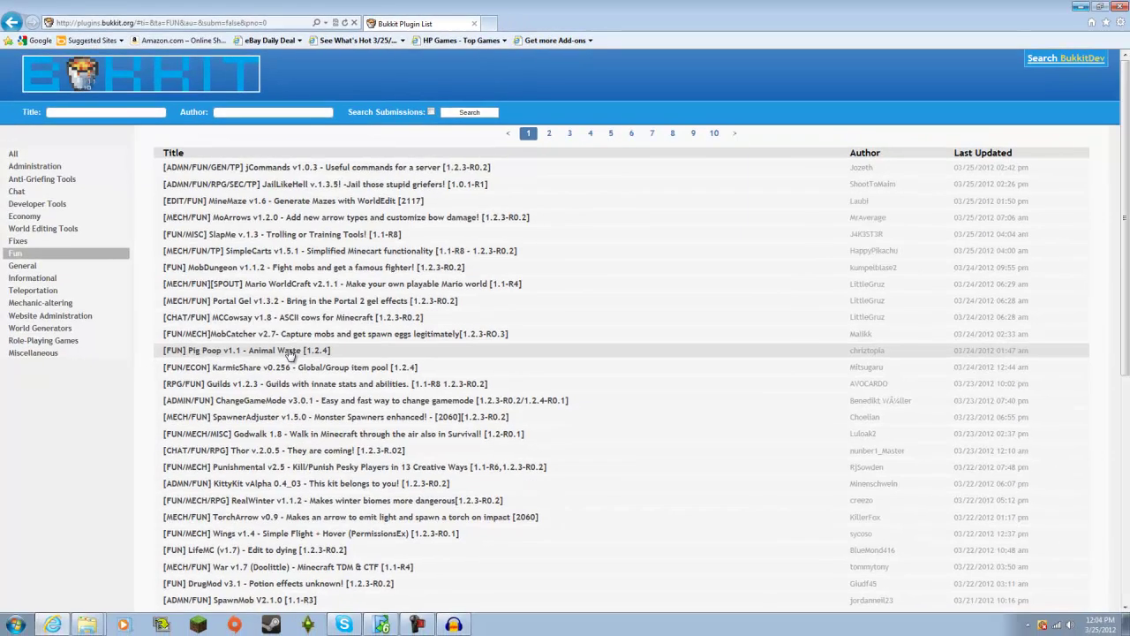
pyautogui.click(452, 551)
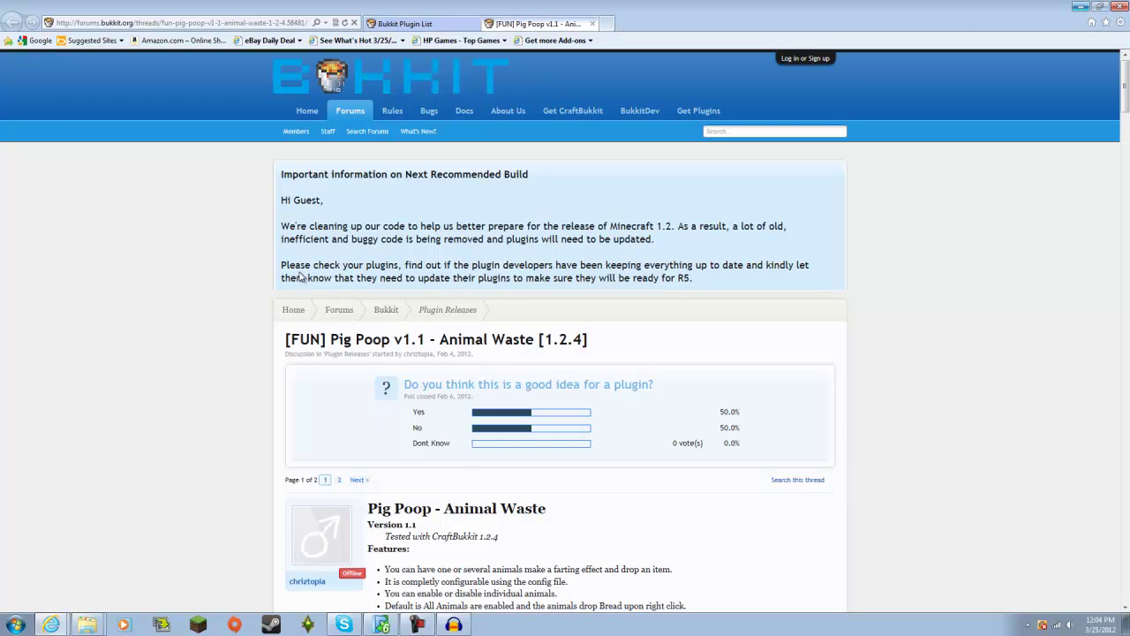
# Step: Download PigPoop.jar from the thread's download link and save it
pyautogui.scroll(-5, 256, 362)
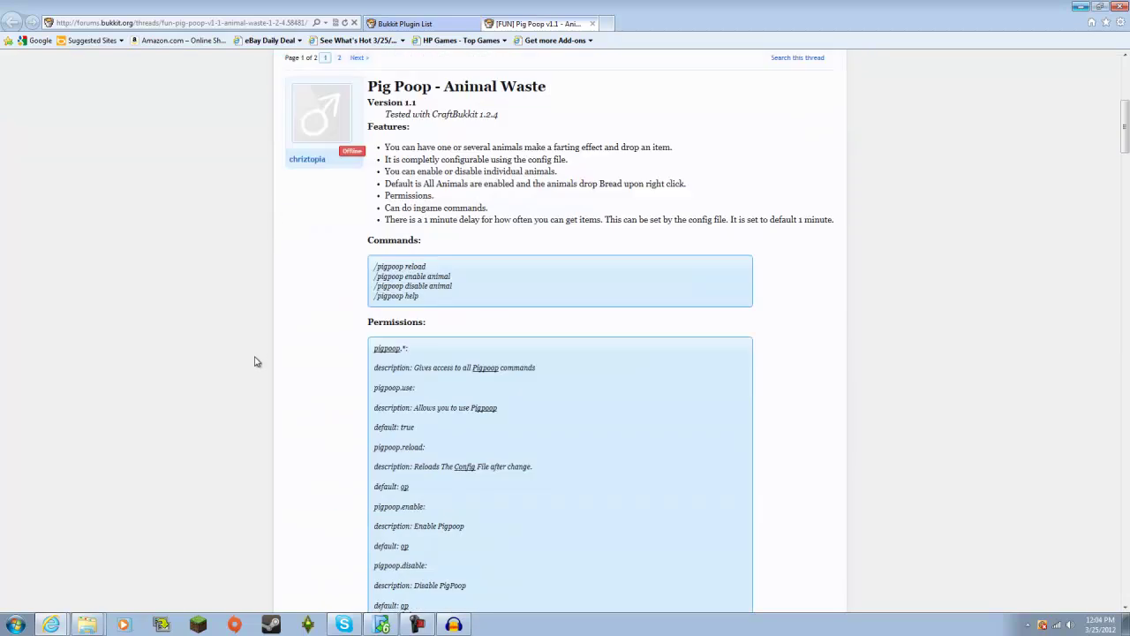
pyautogui.scroll(2, 254, 362)
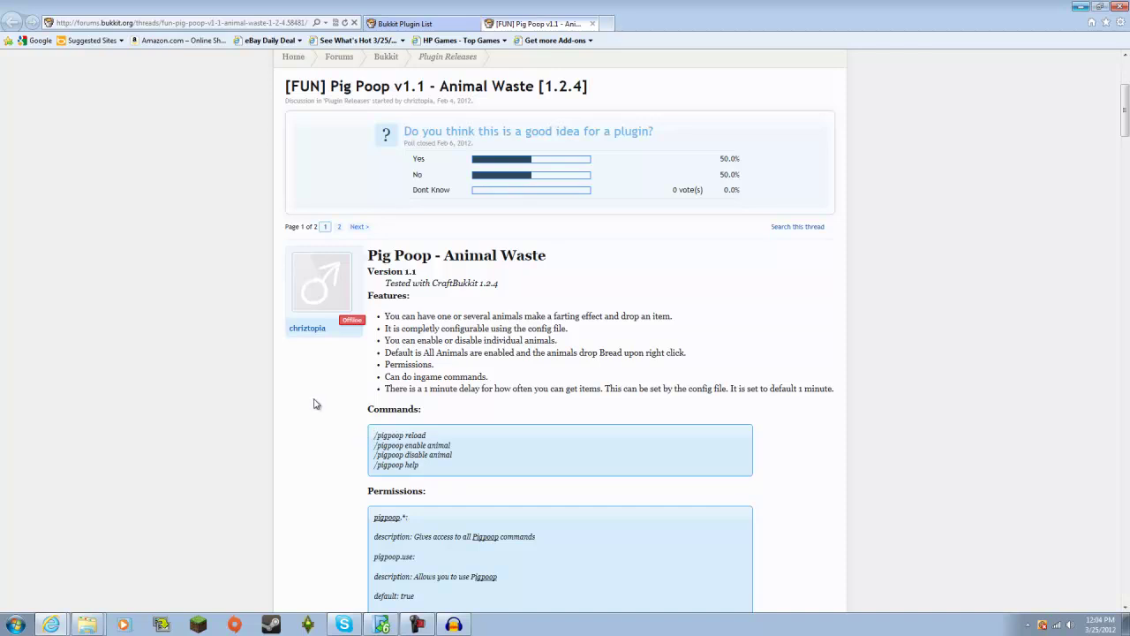
pyautogui.scroll(-8, 313, 402)
pyautogui.scroll(10, 313, 404)
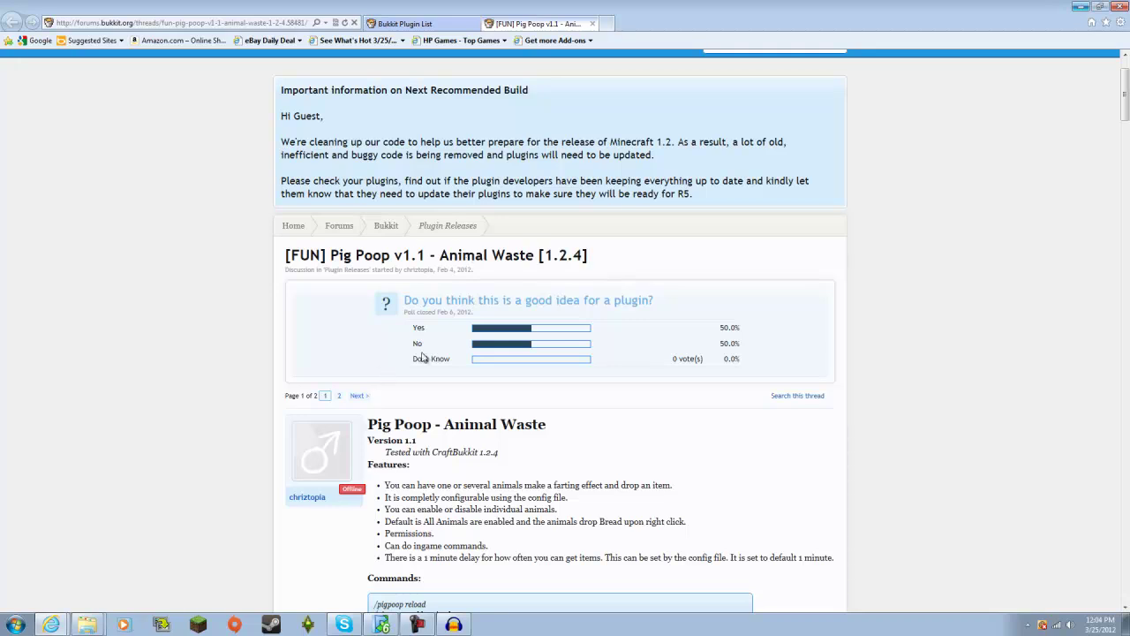
pyautogui.scroll(-10, 429, 356)
pyautogui.scroll(4, 432, 332)
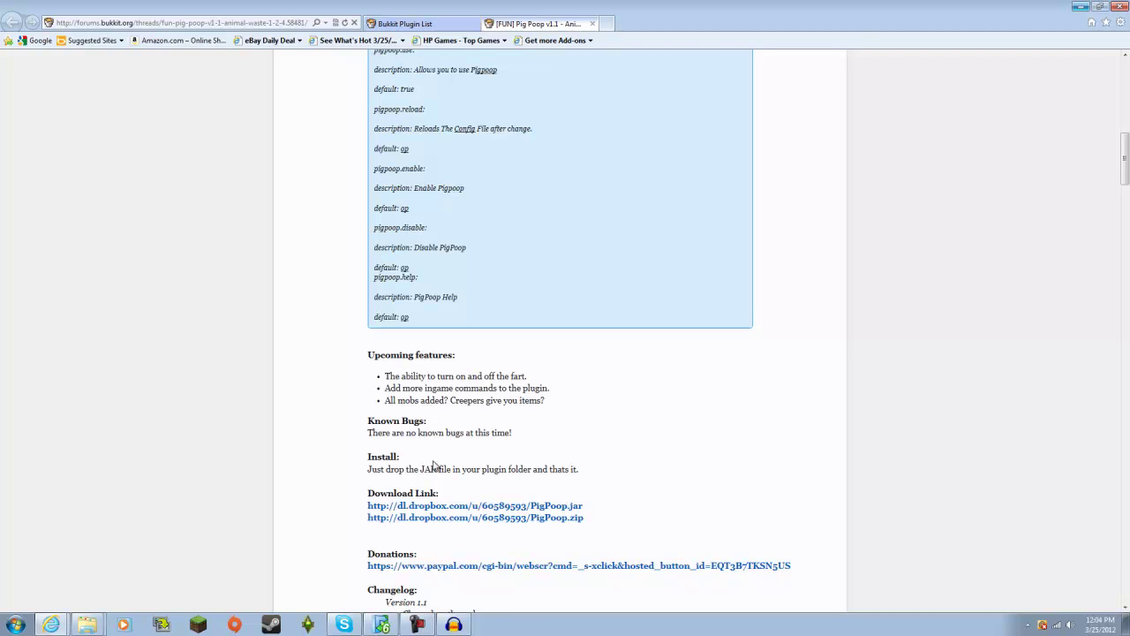
pyautogui.click(441, 505)
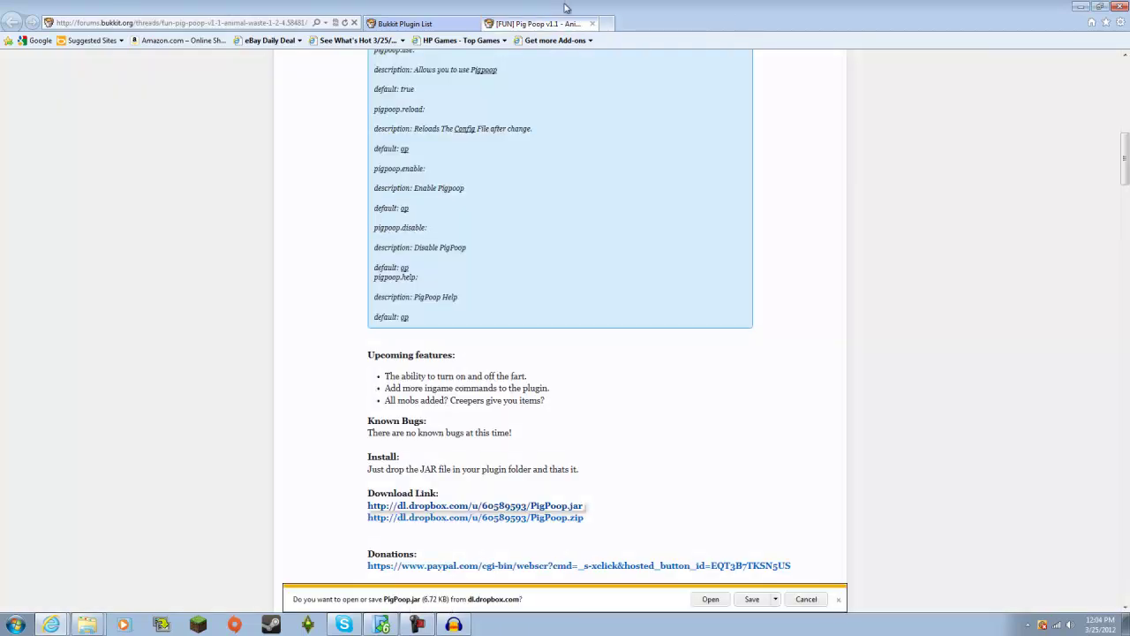
pyautogui.click(750, 599)
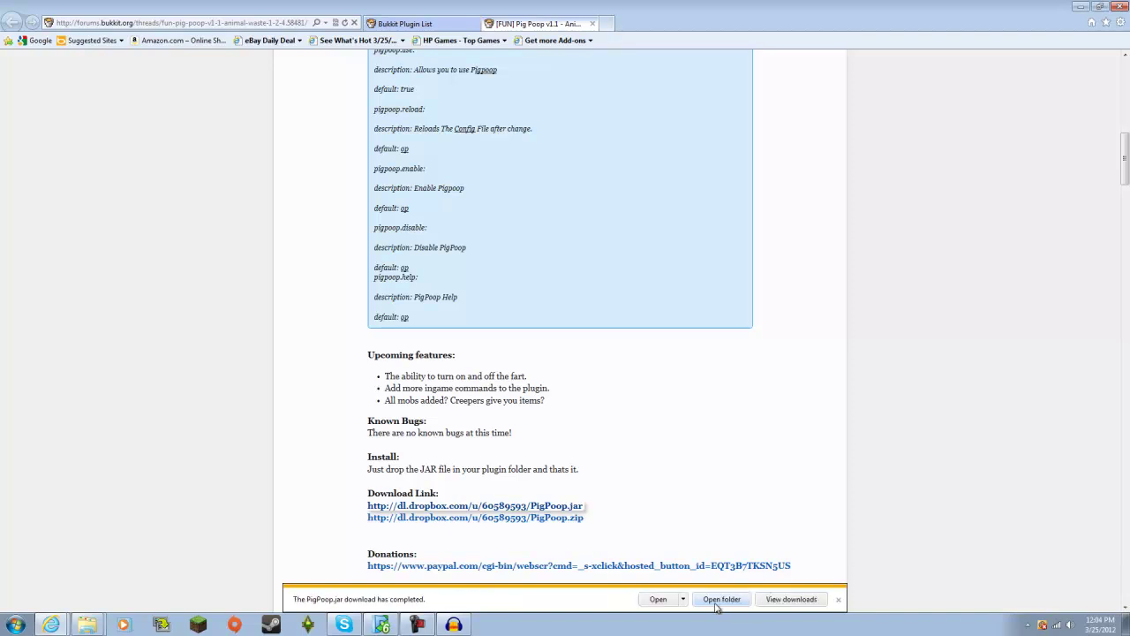
# Step: Open the Downloads folder holding PigPoop.jar and minimize the browser
pyautogui.click(721, 600)
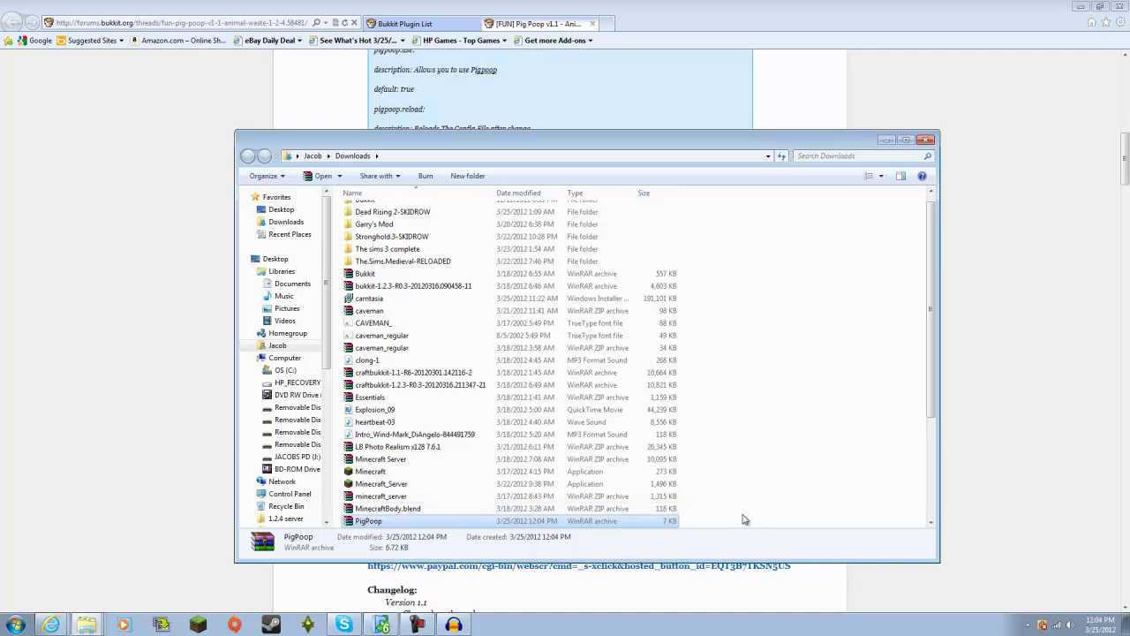
pyautogui.click(1081, 6)
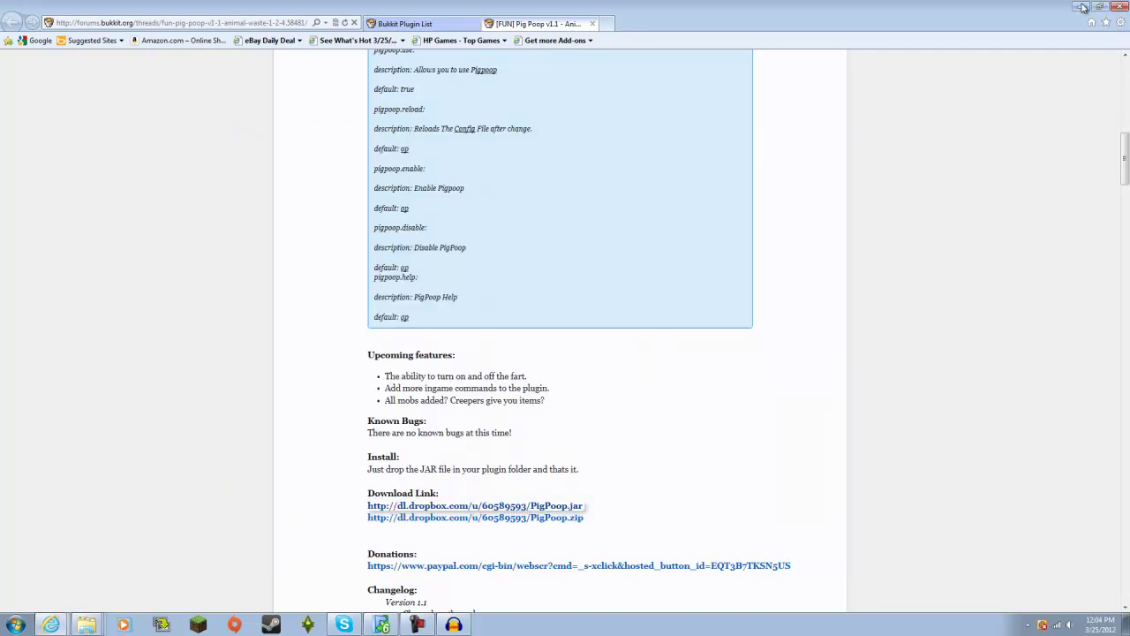
pyautogui.click(85, 625)
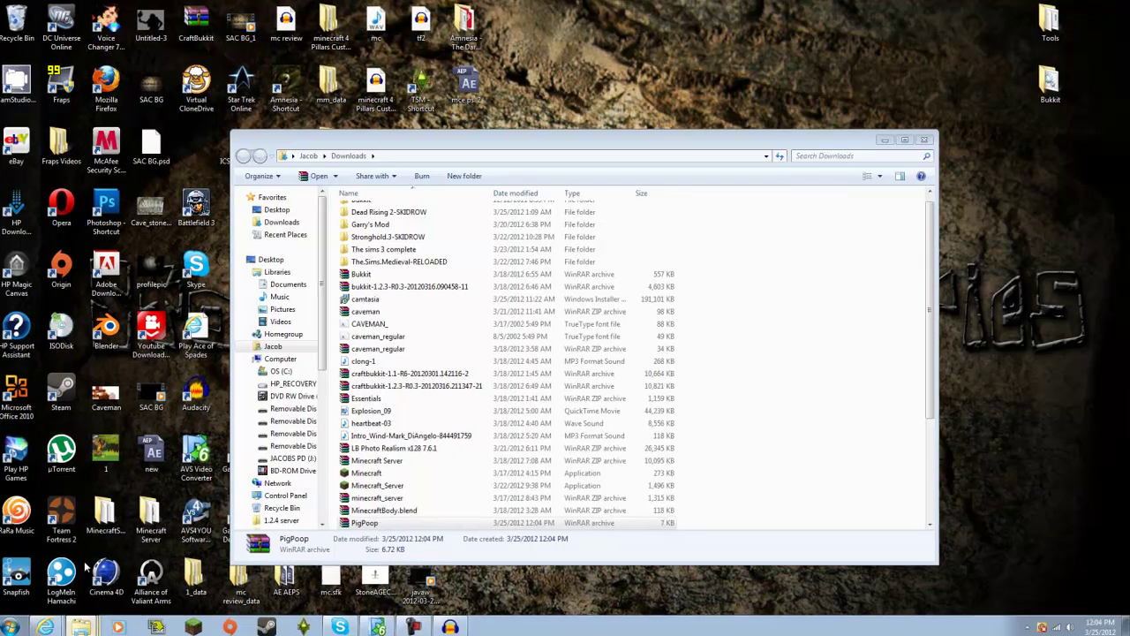
# Step: Paste PigPoop.jar into the Minecraft Bukkit Server's plugins folder
pyautogui.click(154, 579)
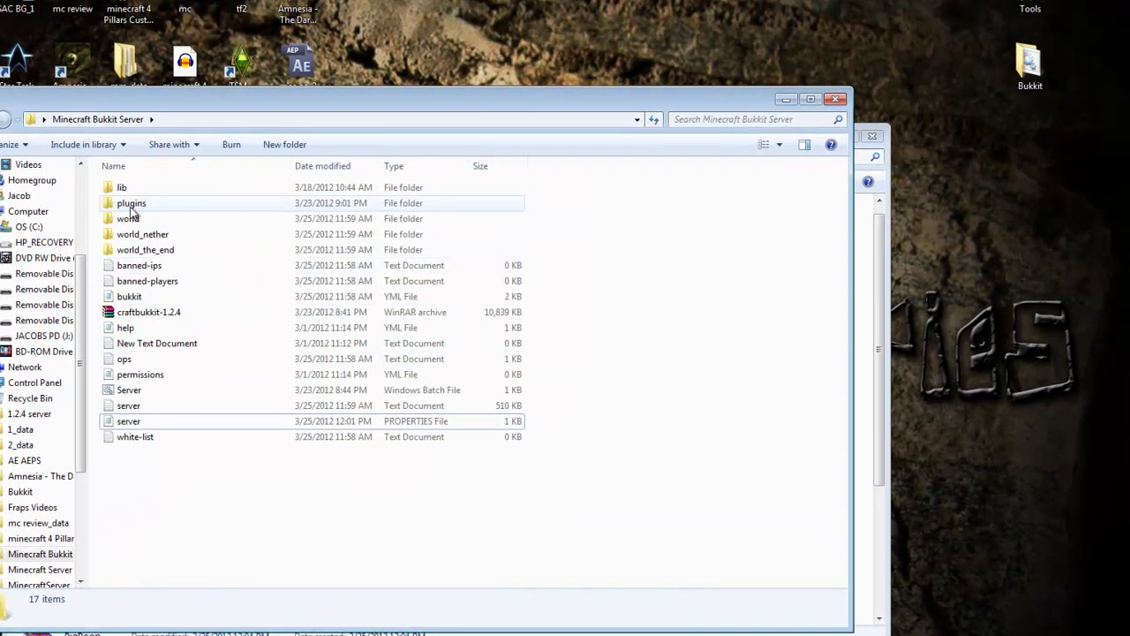
pyautogui.doubleClick(131, 209)
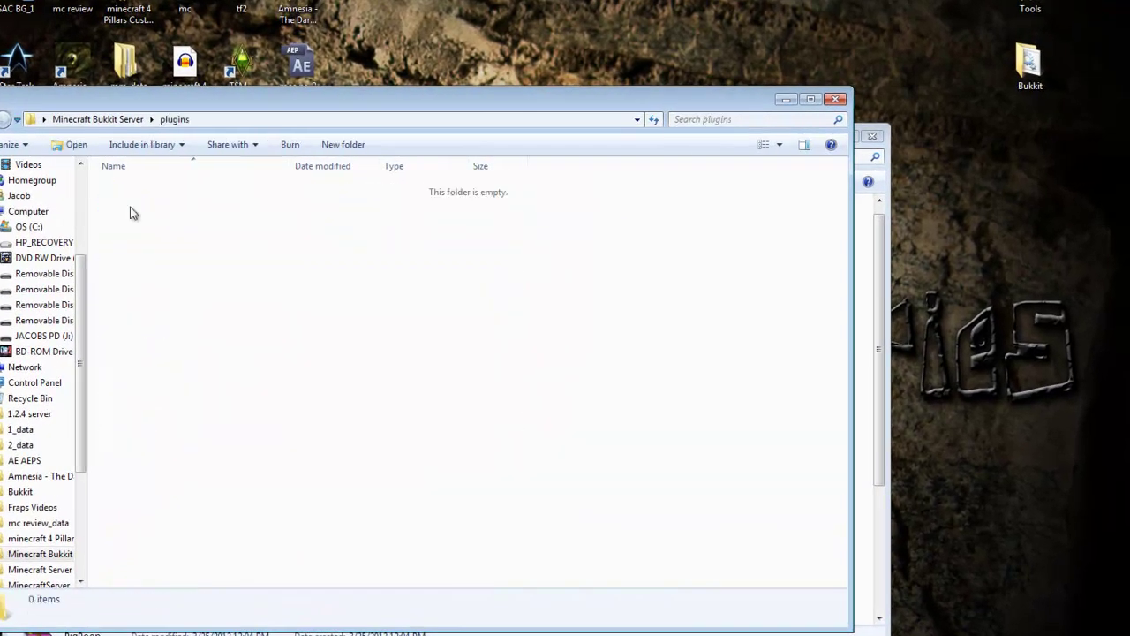
pyautogui.moveTo(172, 106); pyautogui.dragTo(889, 46)
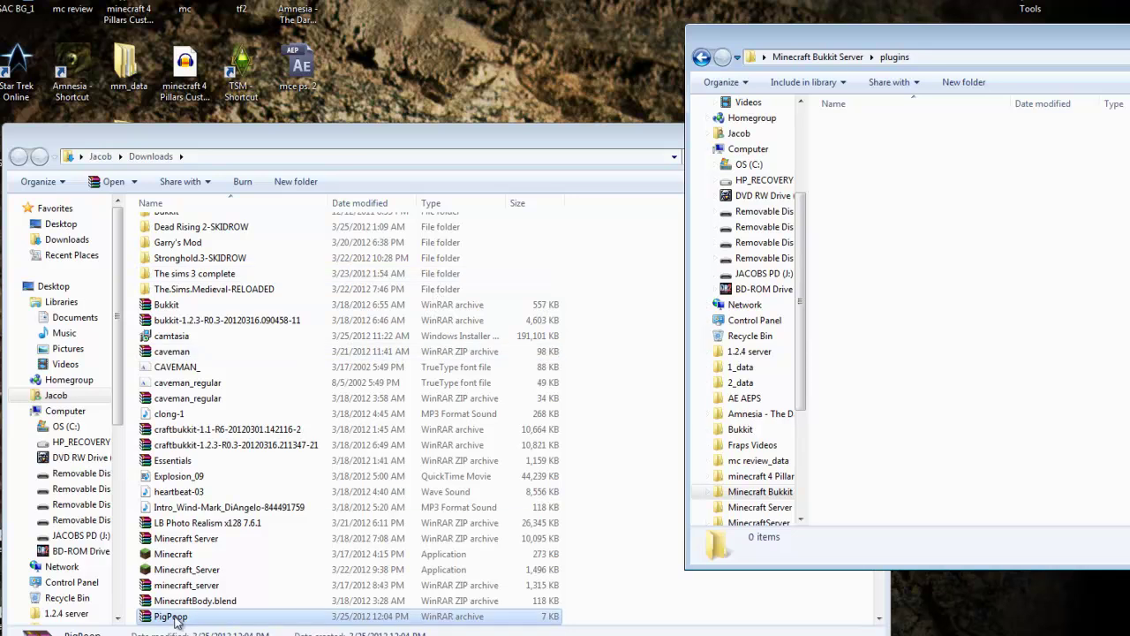
pyautogui.scroll(-1, 220, 583)
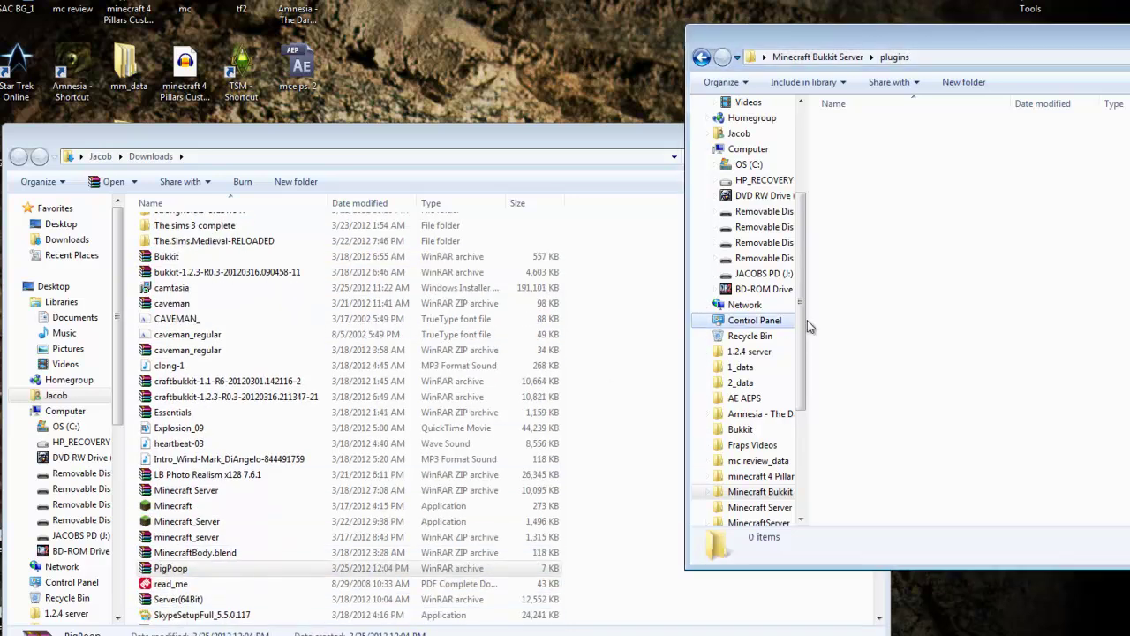
pyautogui.hotkey('ctrl', 'v')
pyautogui.moveTo(956, 36); pyautogui.dragTo(272, 84)
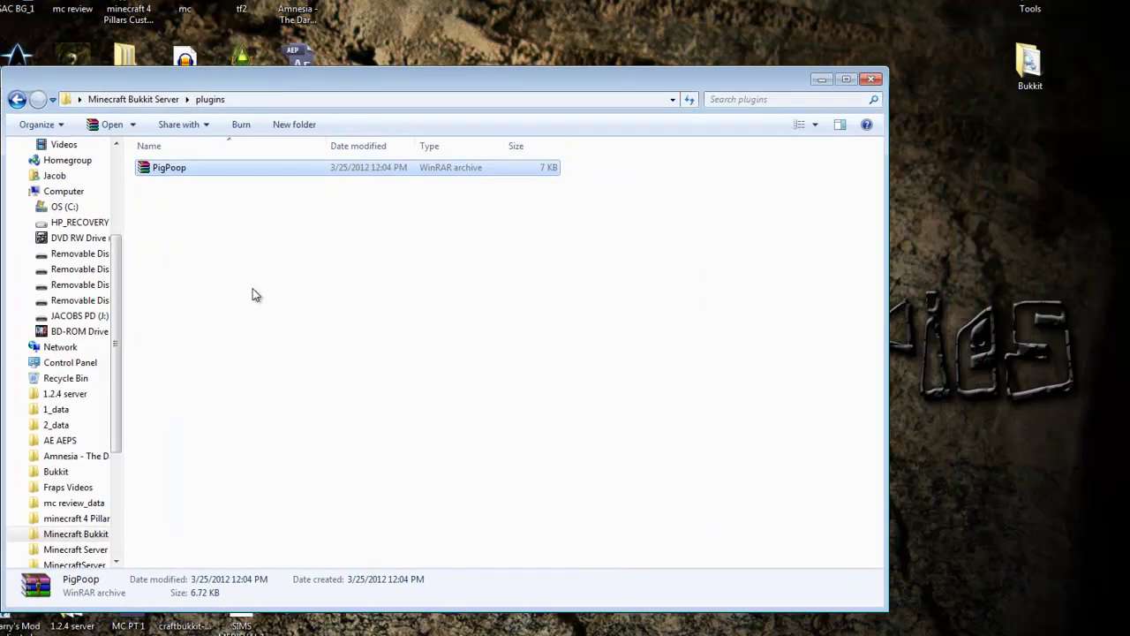
# Step: Check PigPoop.jar's contents in WinRAR, then close the archive viewer
pyautogui.click(184, 206)
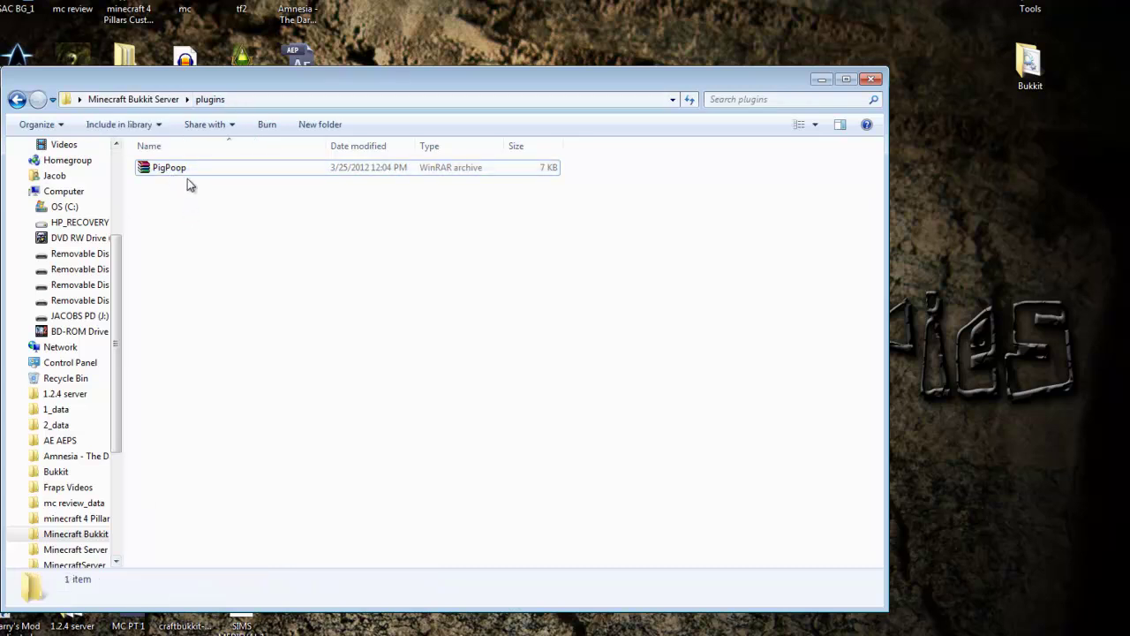
pyautogui.doubleClick(200, 169)
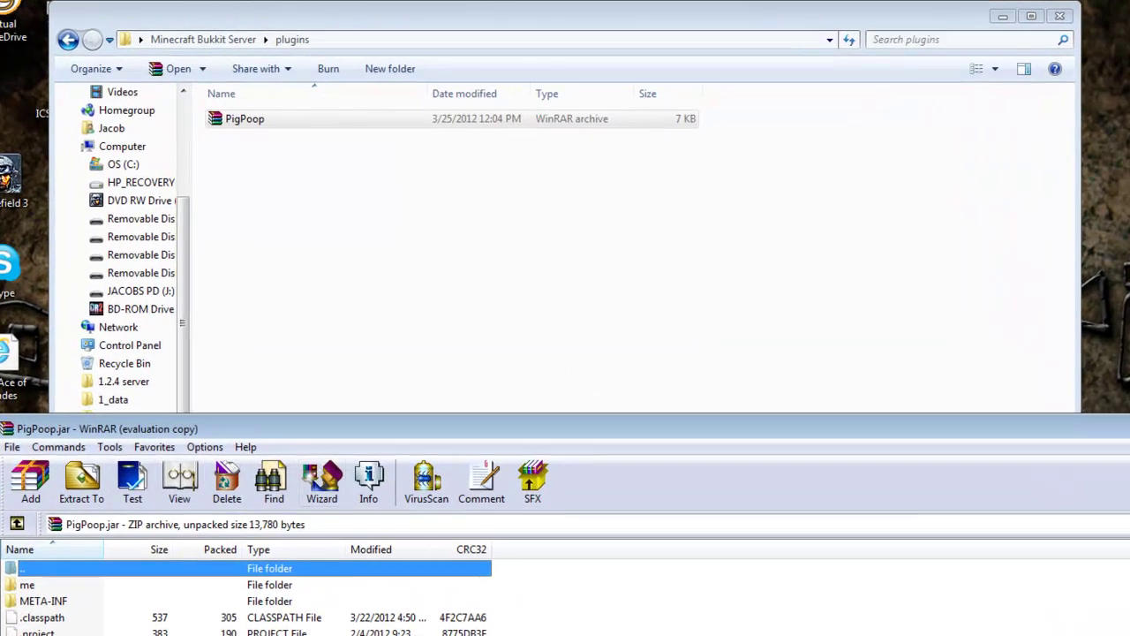
pyautogui.press('Escape')
pyautogui.click(424, 277)
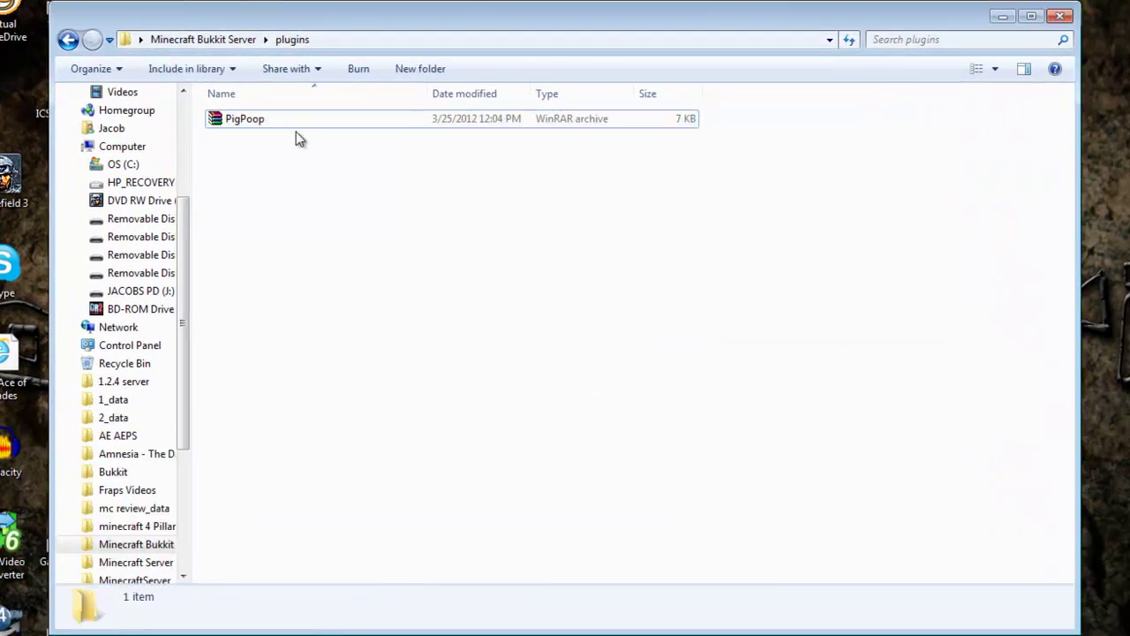